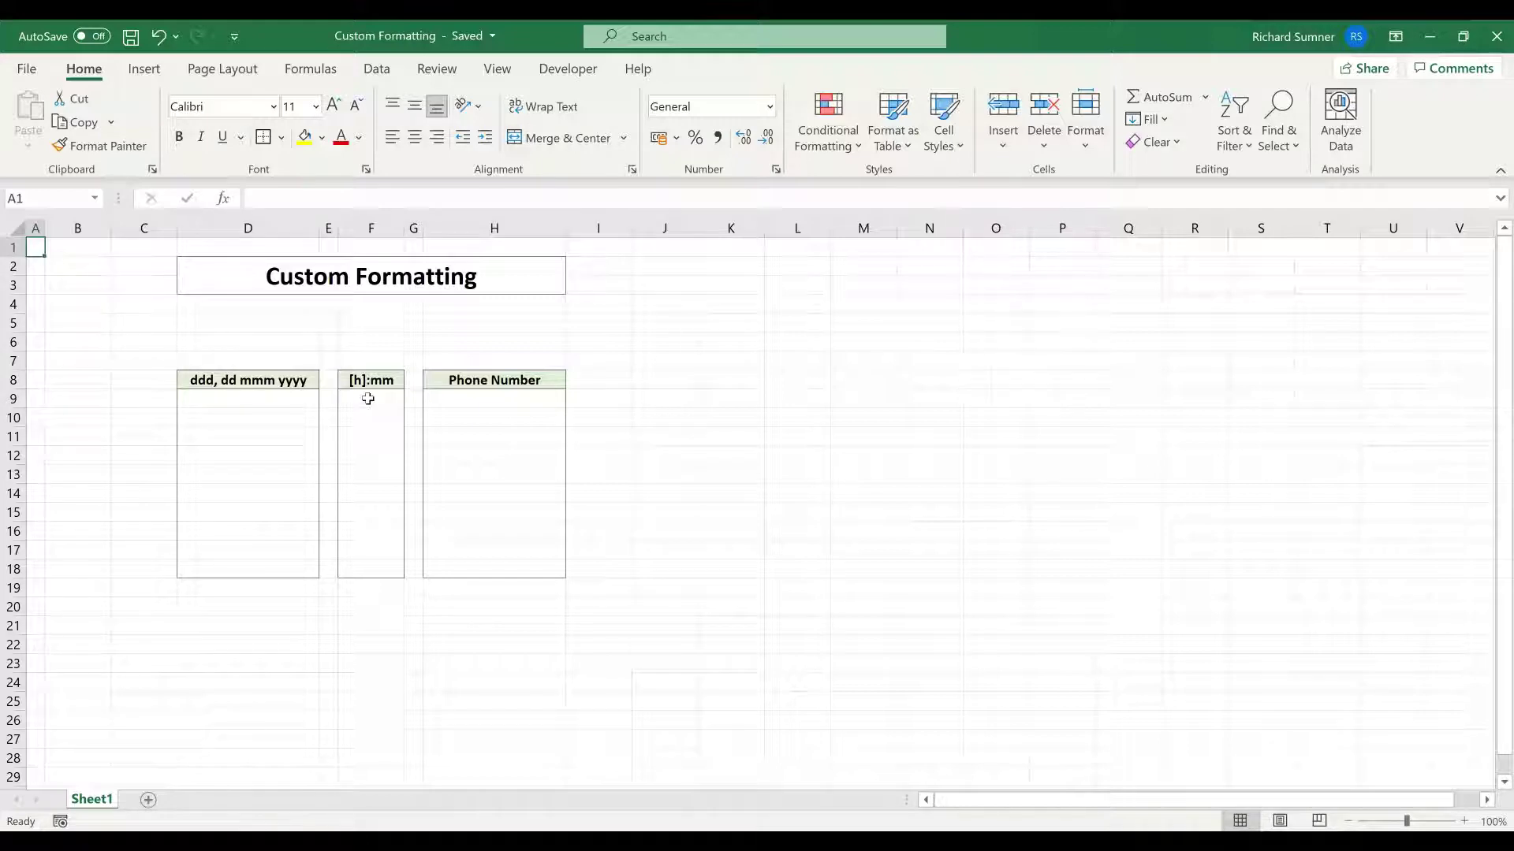
Select the empty cells F9:F18 below the [h]:mm heading.
left_click_drag(367, 399, 371, 569)
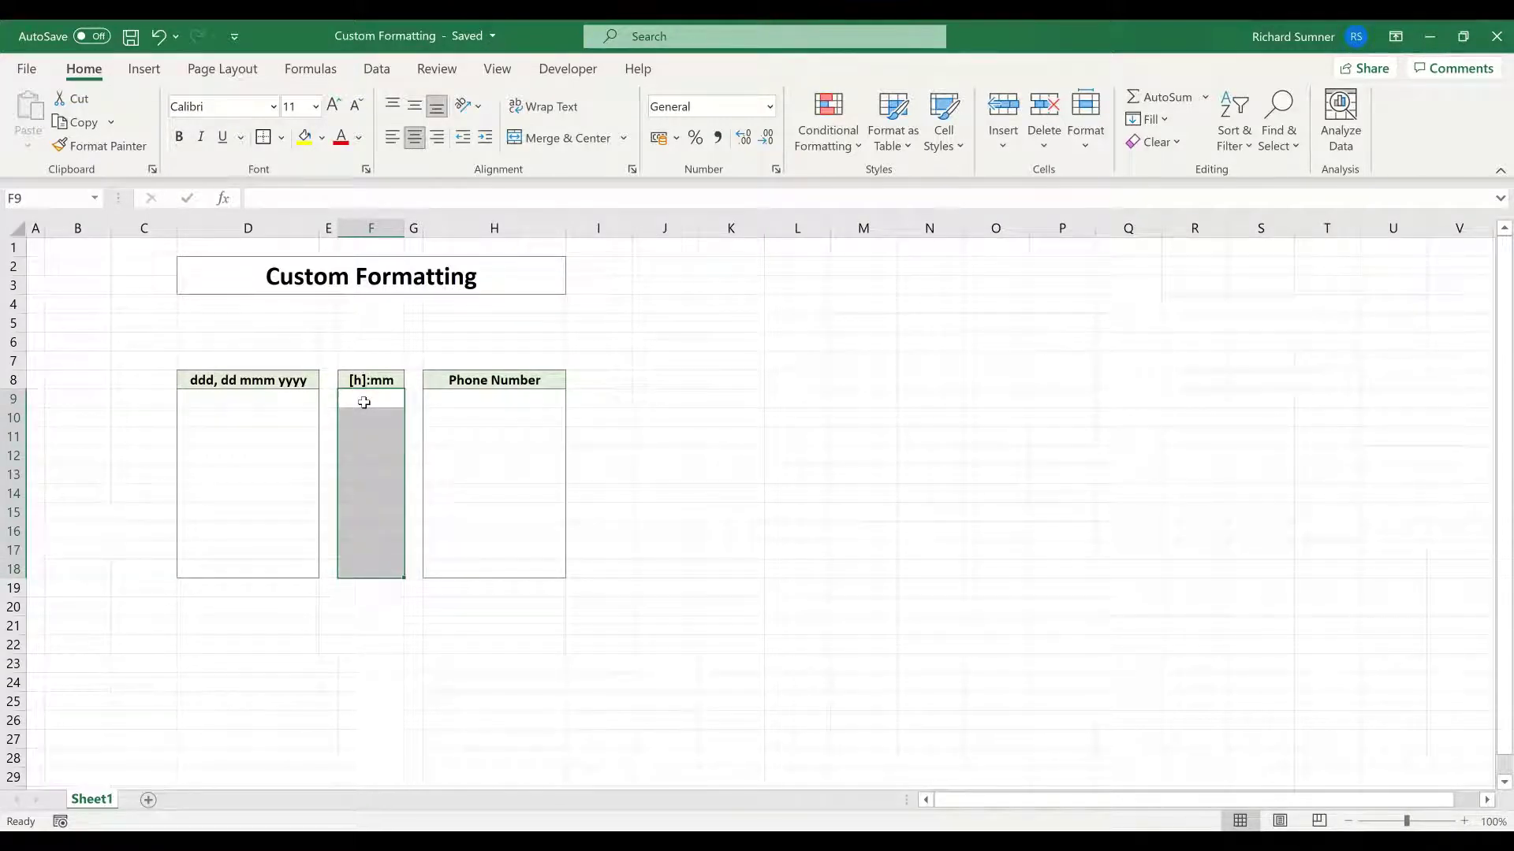
Give F9:F18 the custom number format [h]:mm, trimmed from the [h]:mm:ss code.
right_click(363, 402)
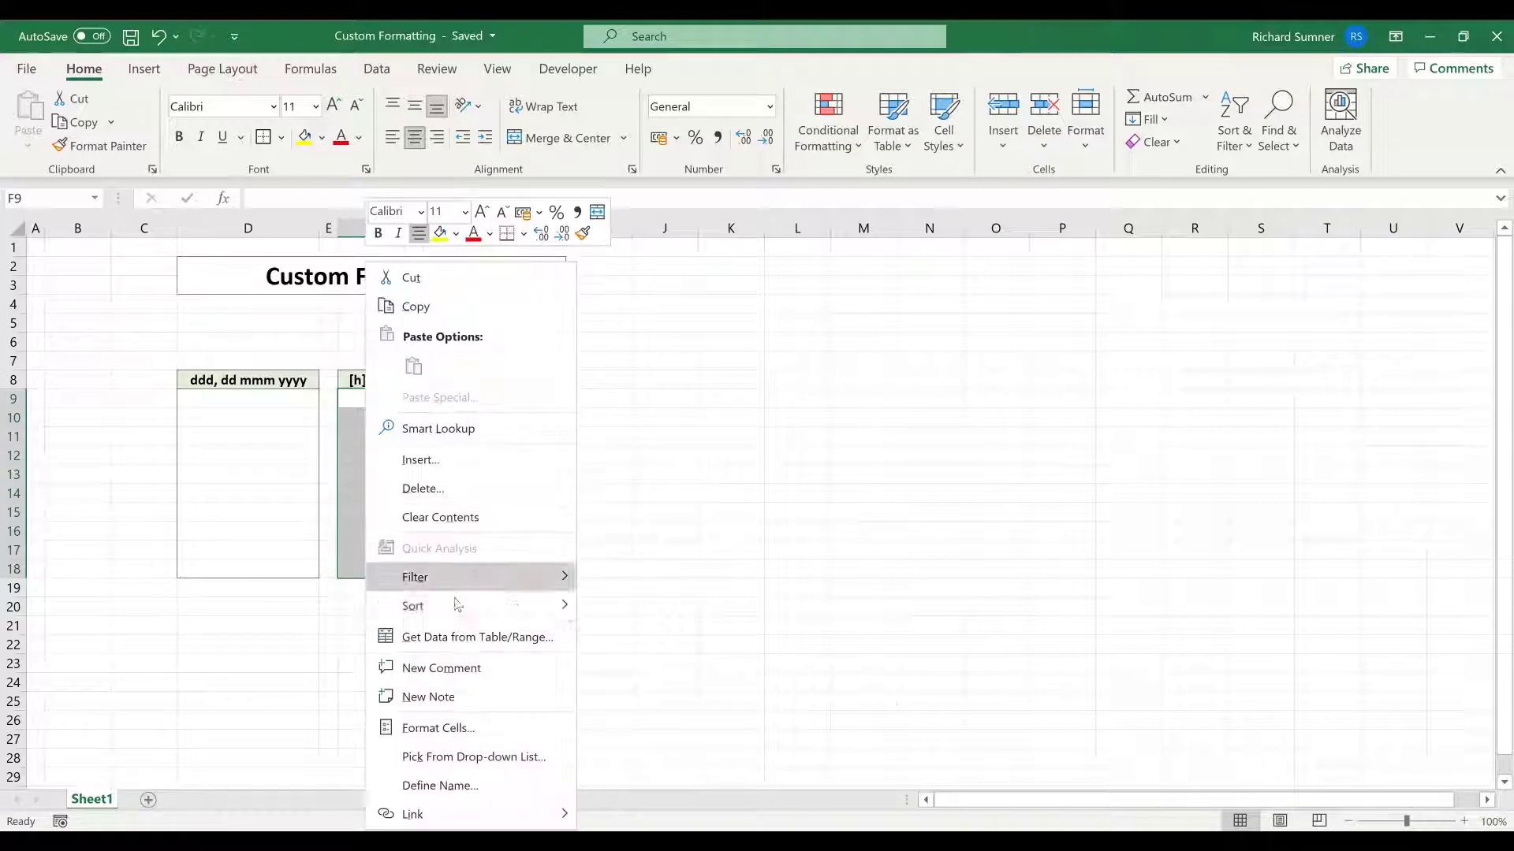
left_click(479, 722)
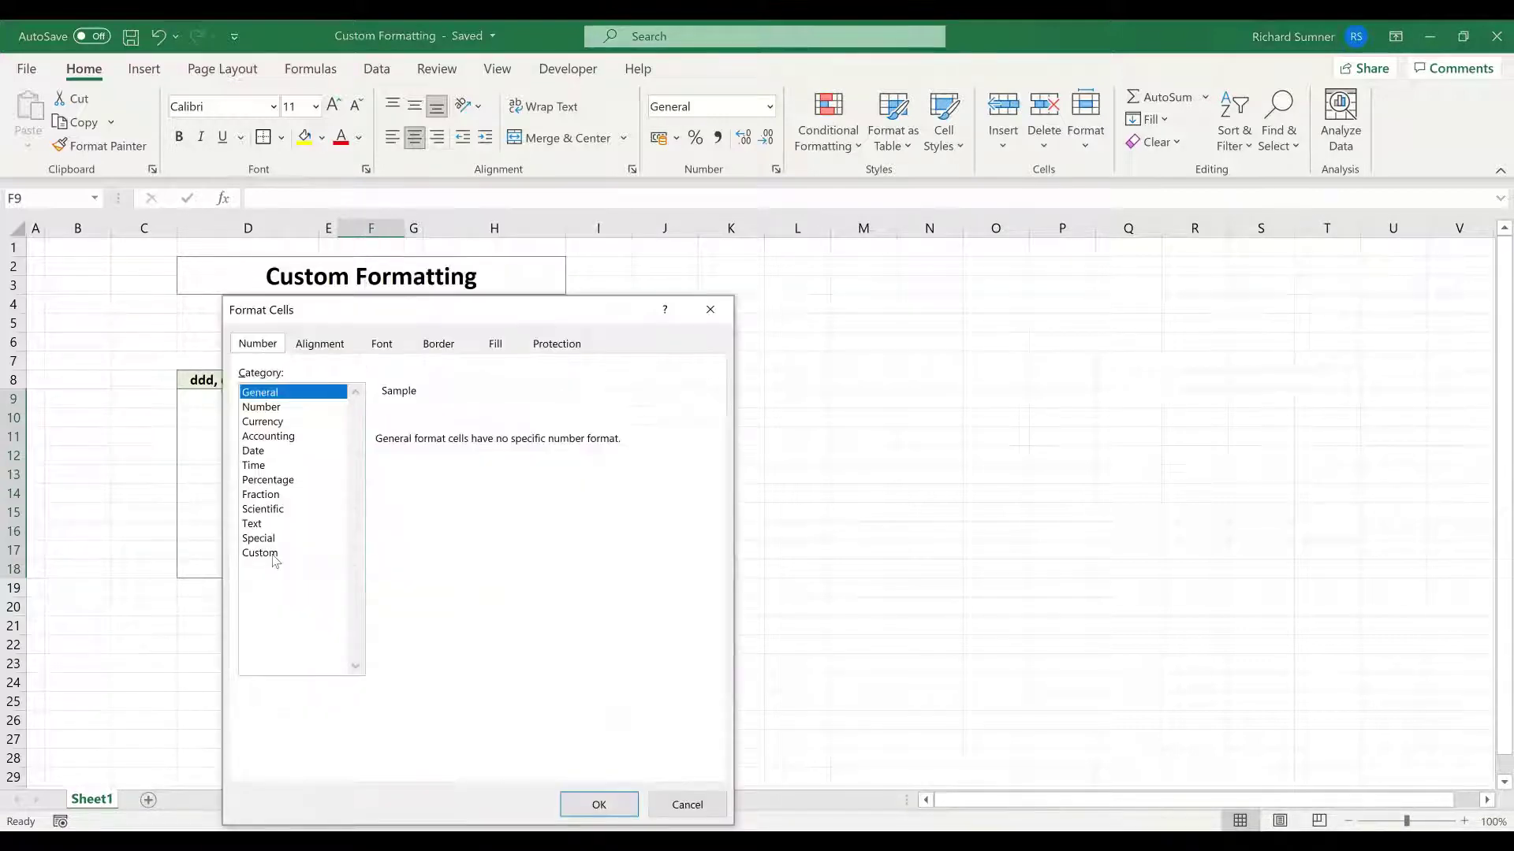
left_click(268, 554)
left_click_drag(711, 526, 719, 593)
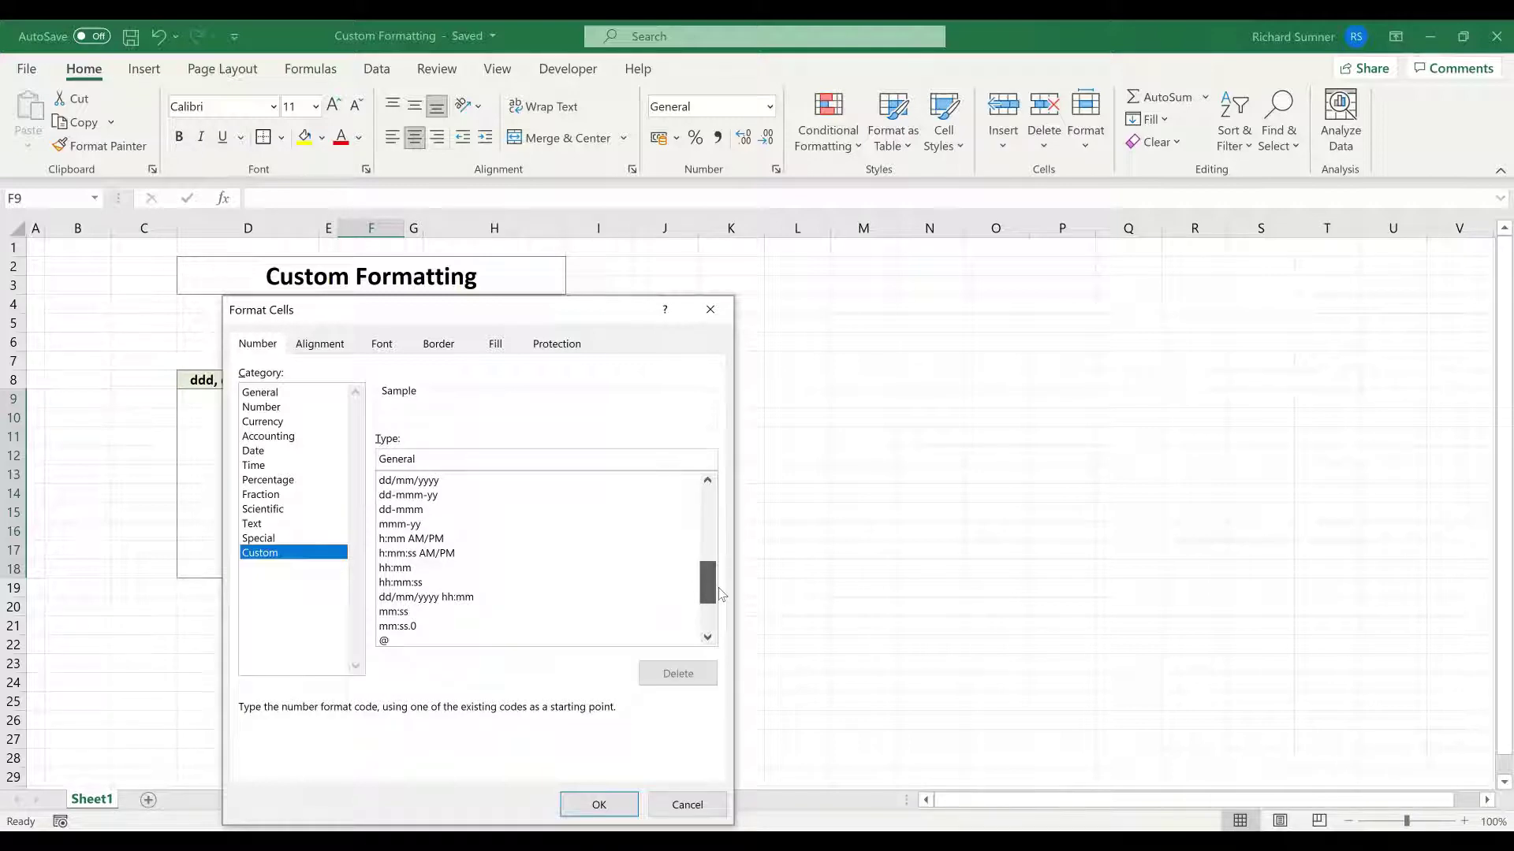
mouse_move(719, 593)
left_mouse_down()
mouse_move(721, 527)
mouse_move(727, 612)
left_mouse_up()
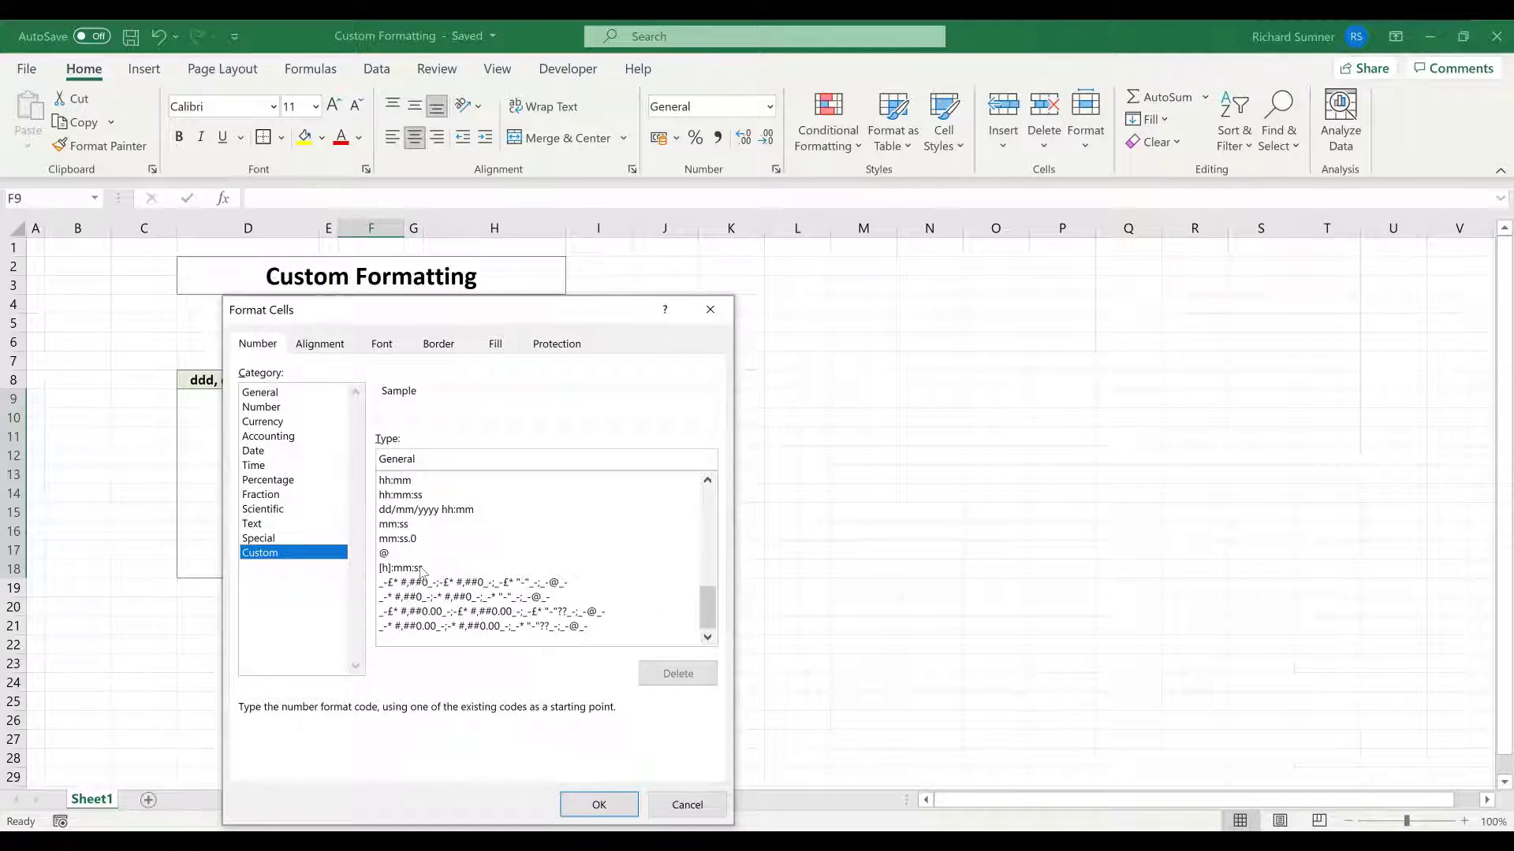
left_click(421, 569)
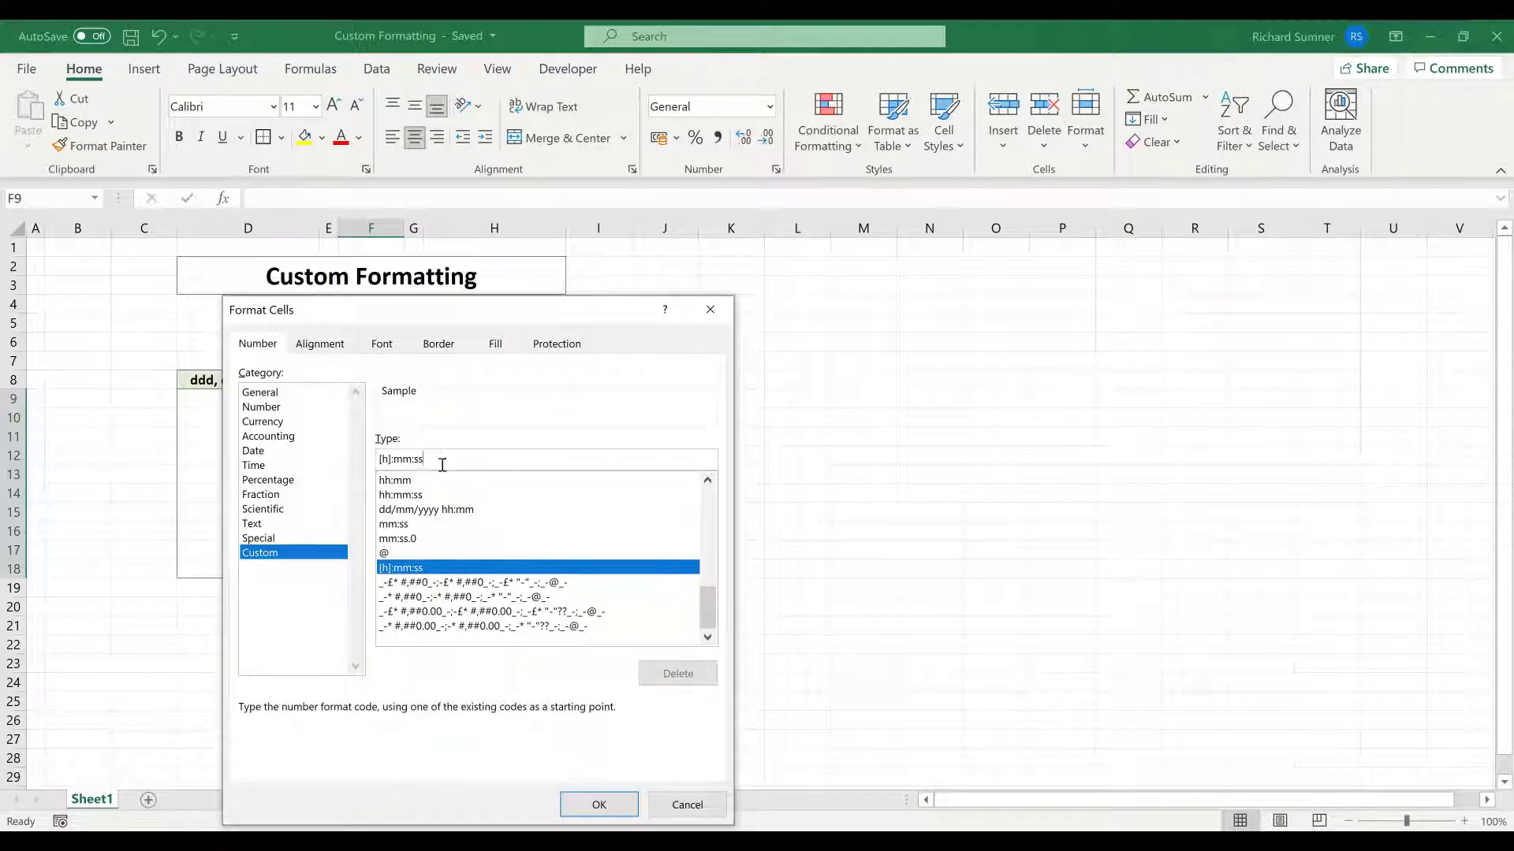
key("BackSpace")
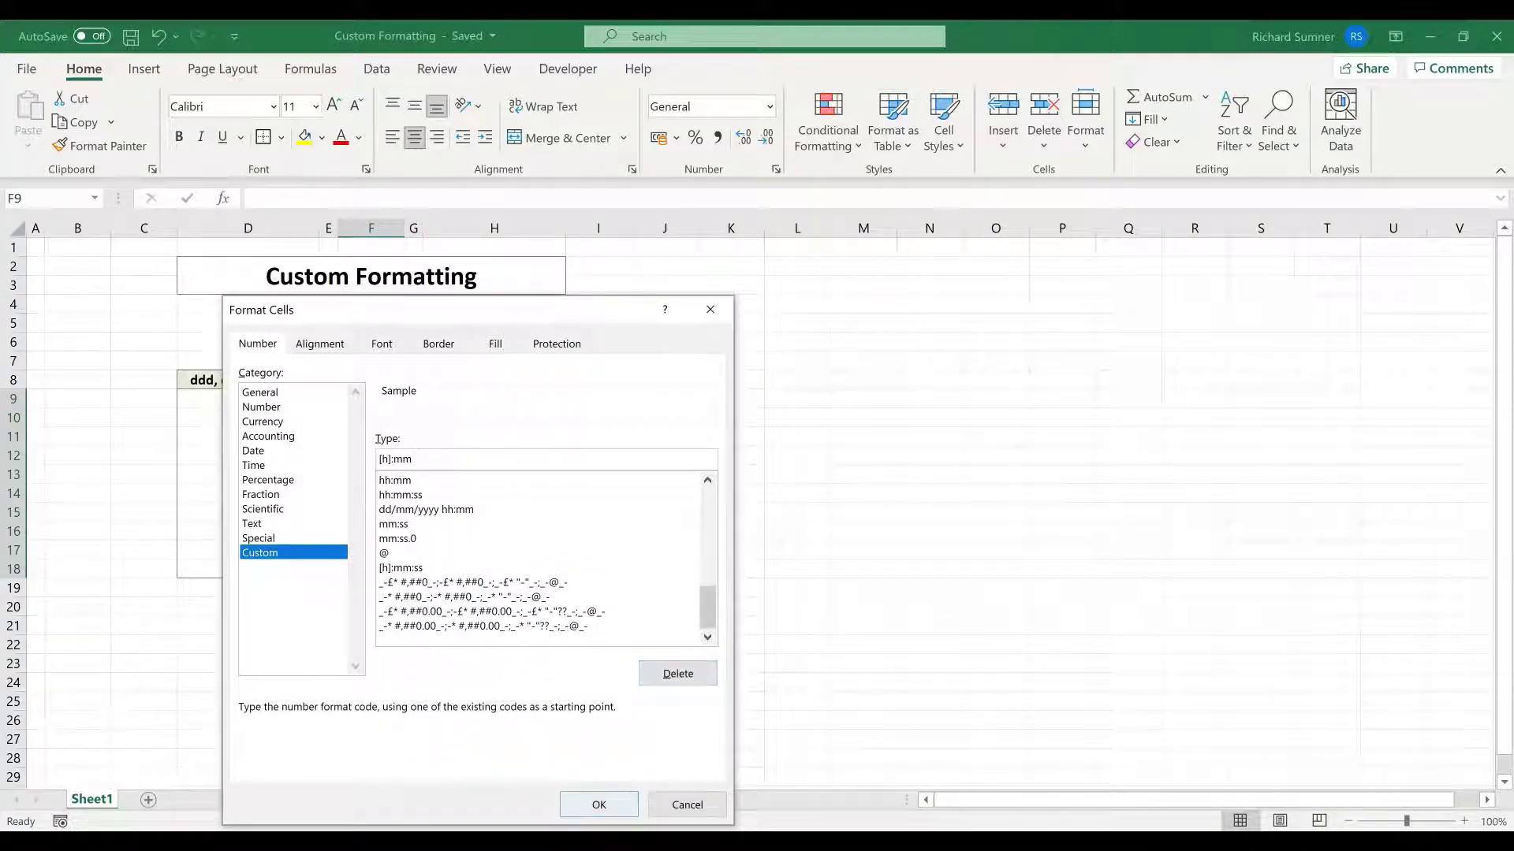
left_click(599, 804)
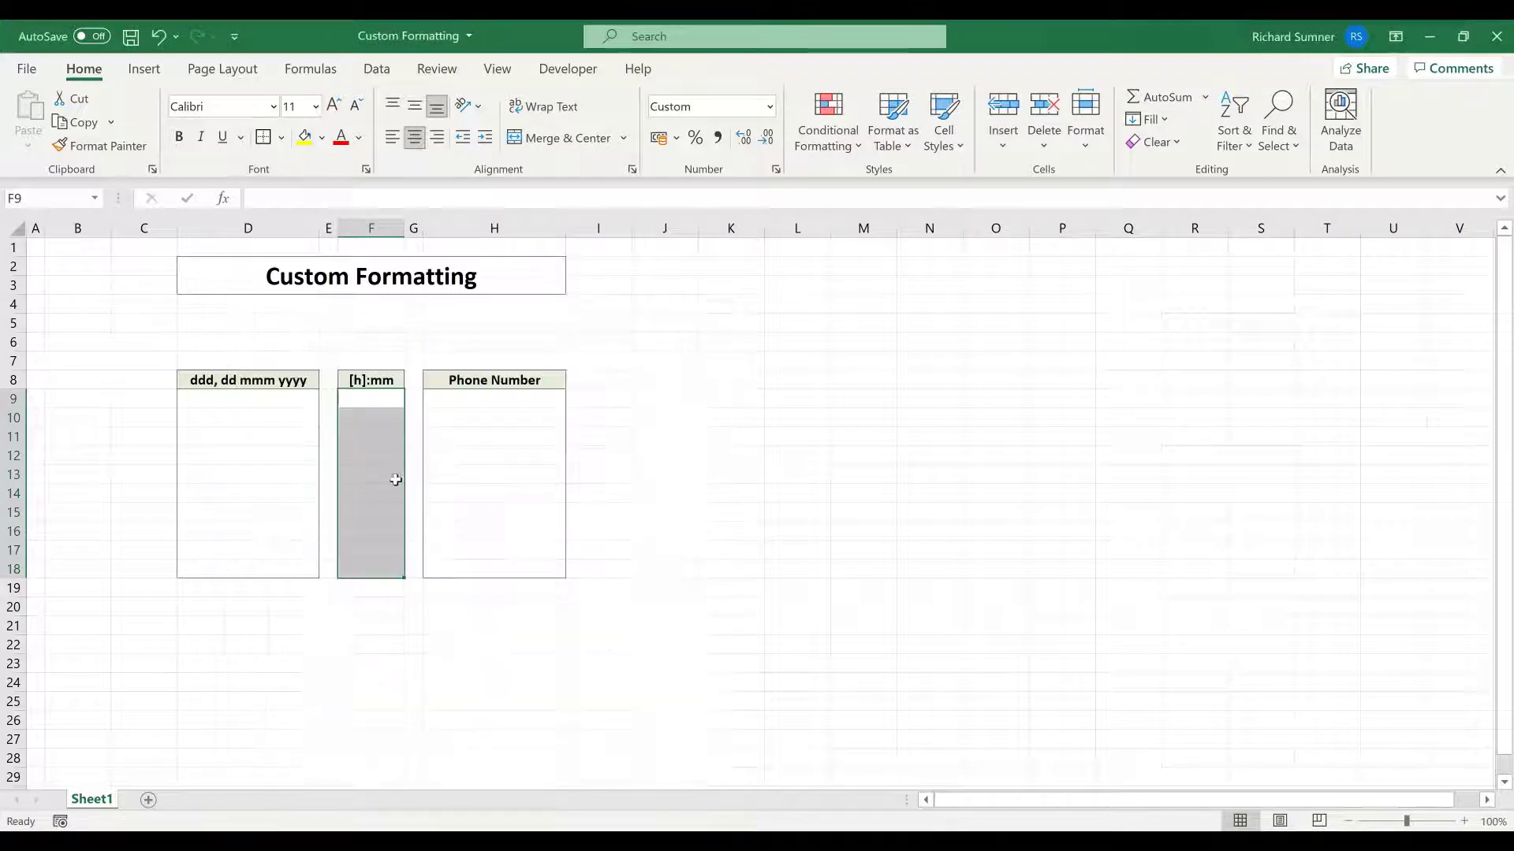
Enter 1:00, then 12:00, in F9 and select the empty Phone Number cells.
left_click(386, 399)
type("1:00")
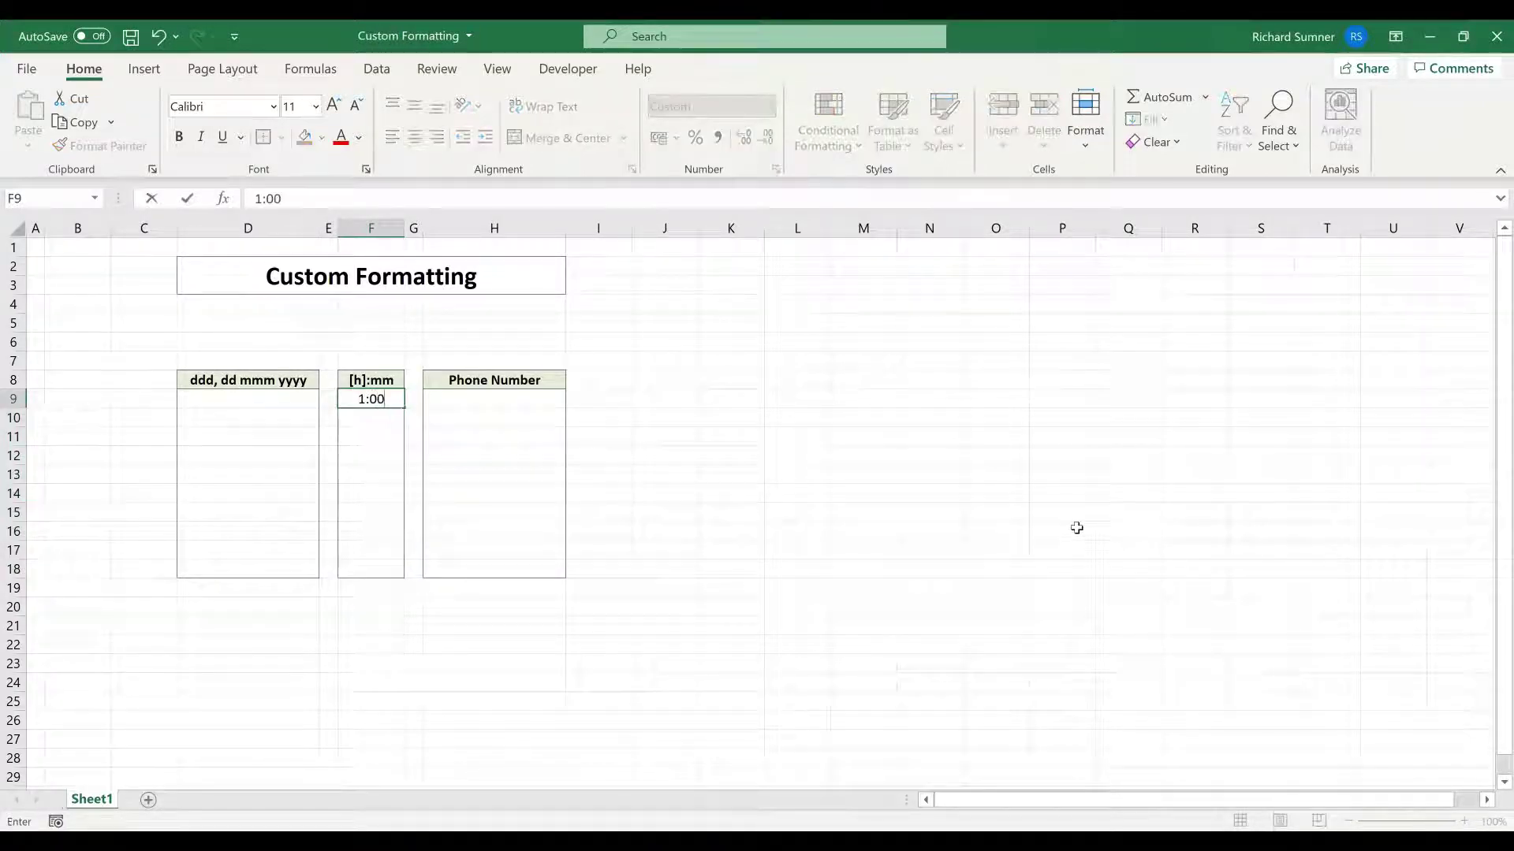
key("Return")
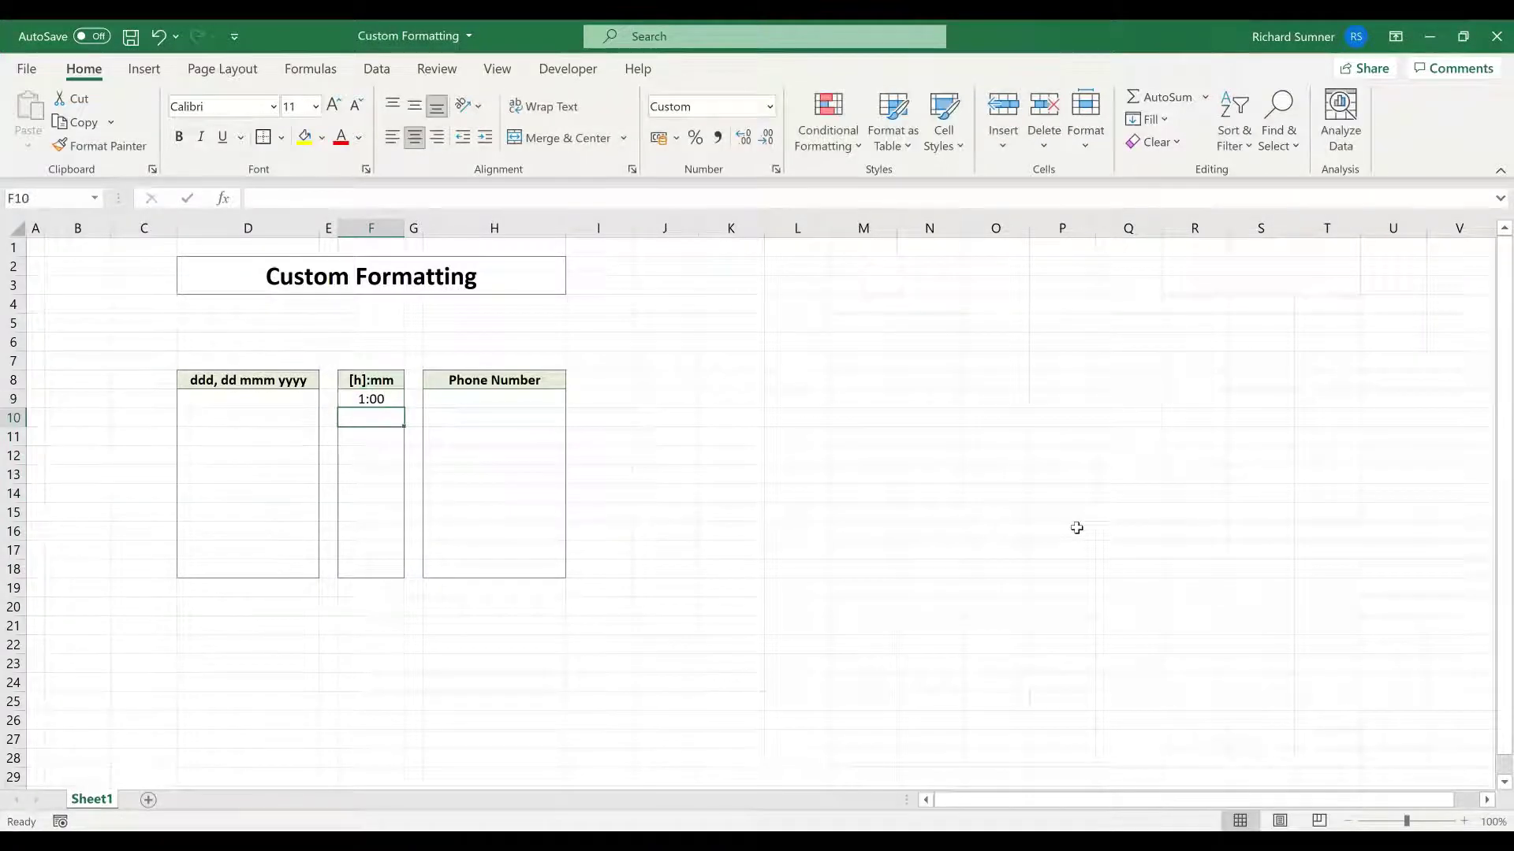
key("Up")
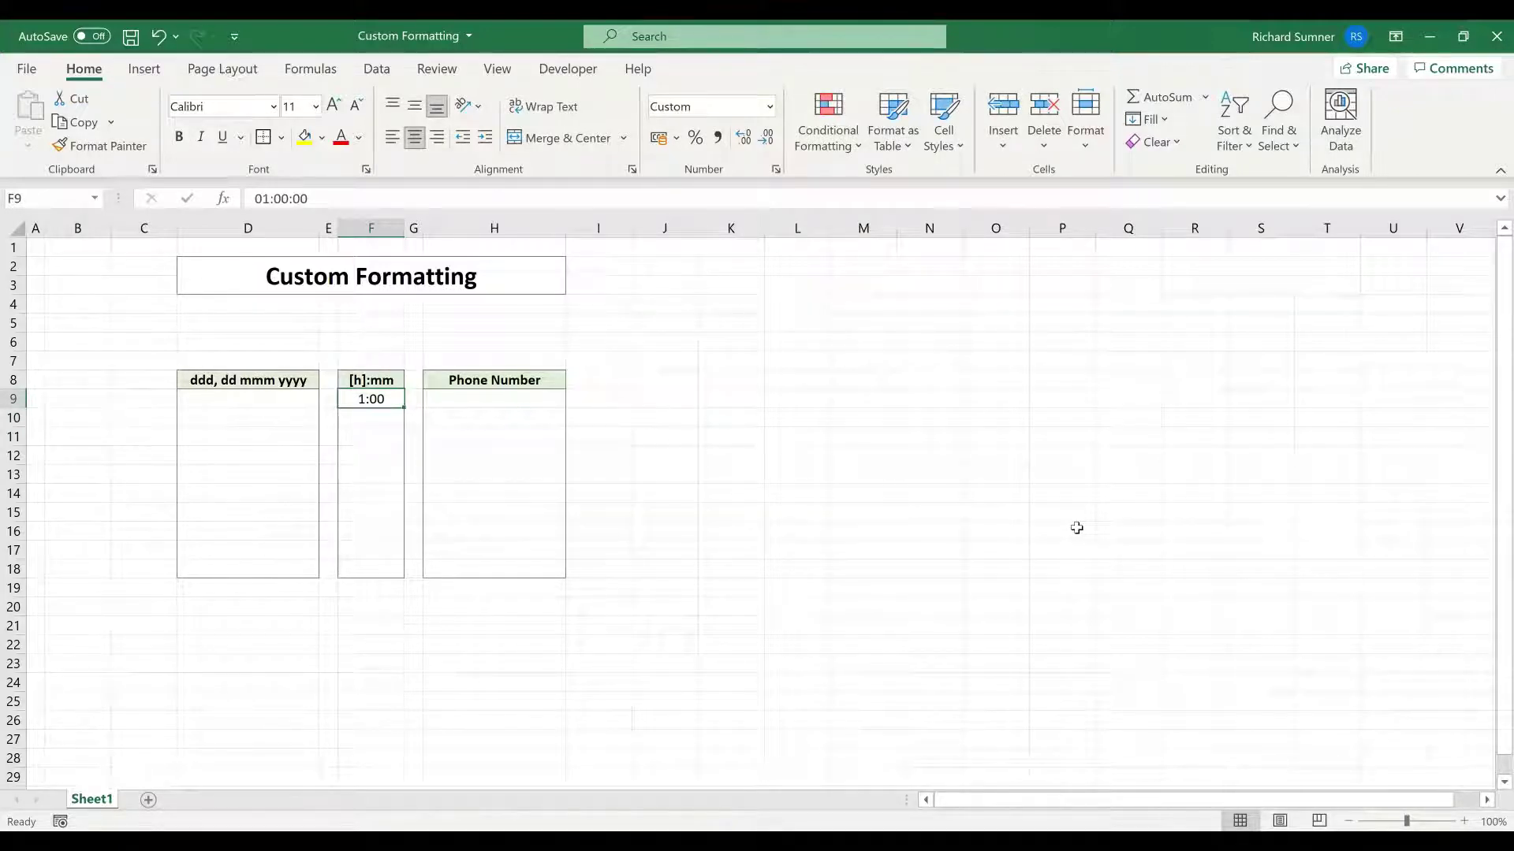
type("12:00")
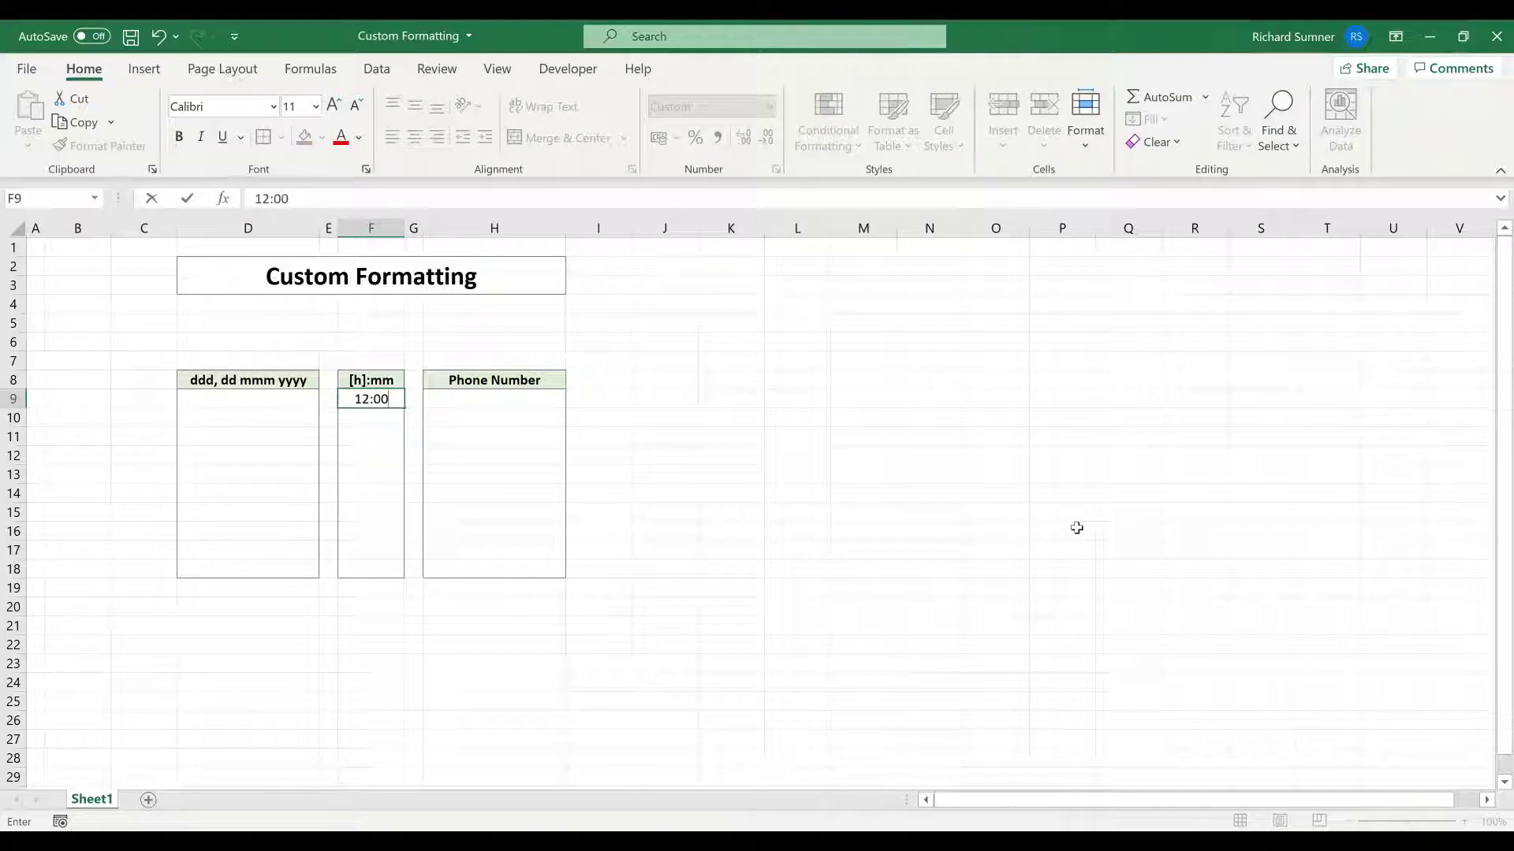
key("Return")
key("Up")
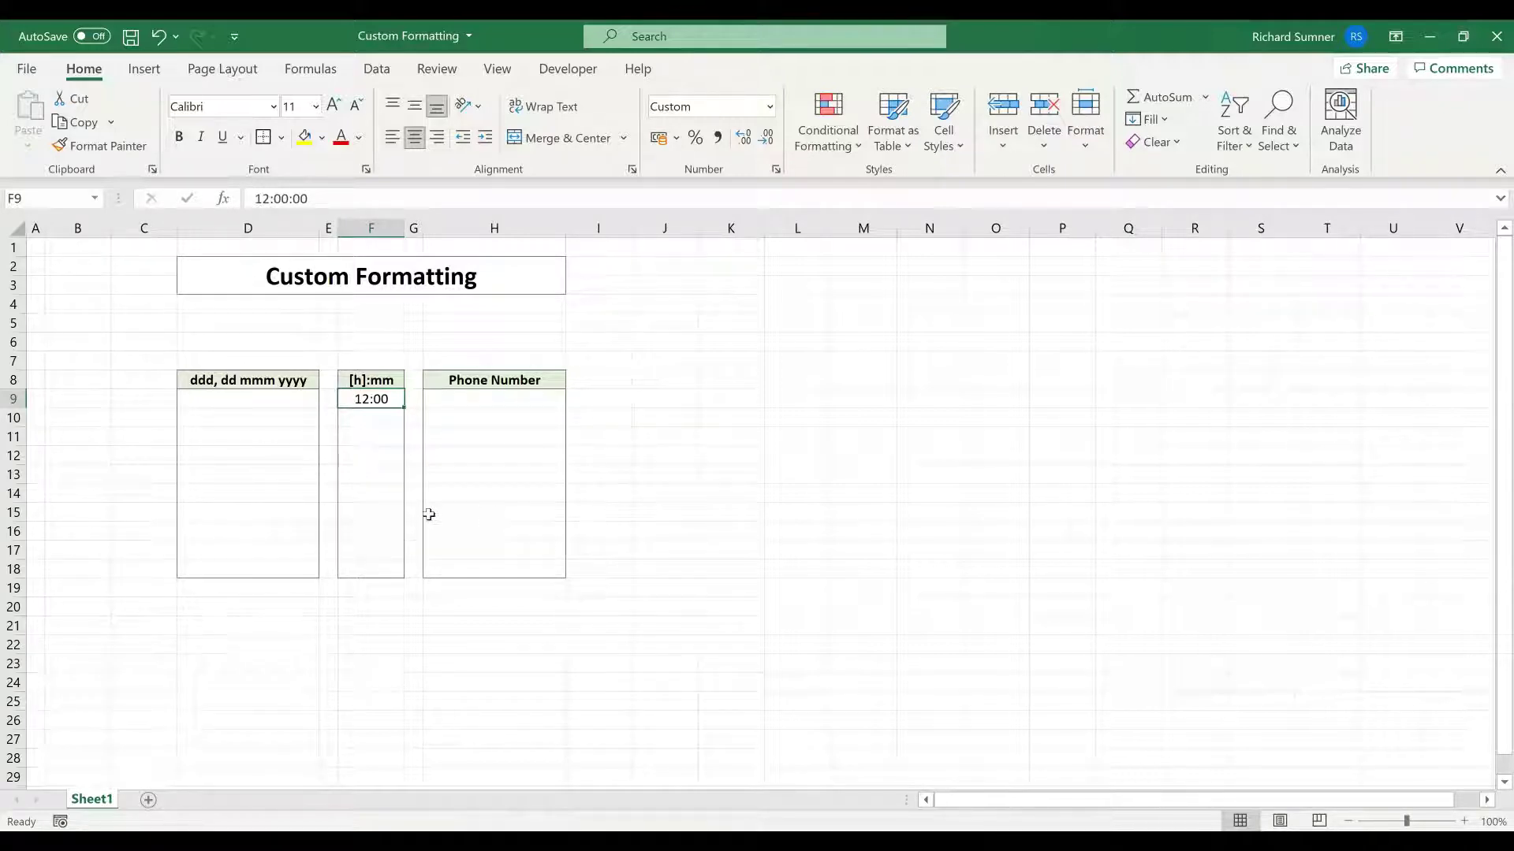
left_click_drag(497, 399, 483, 569)
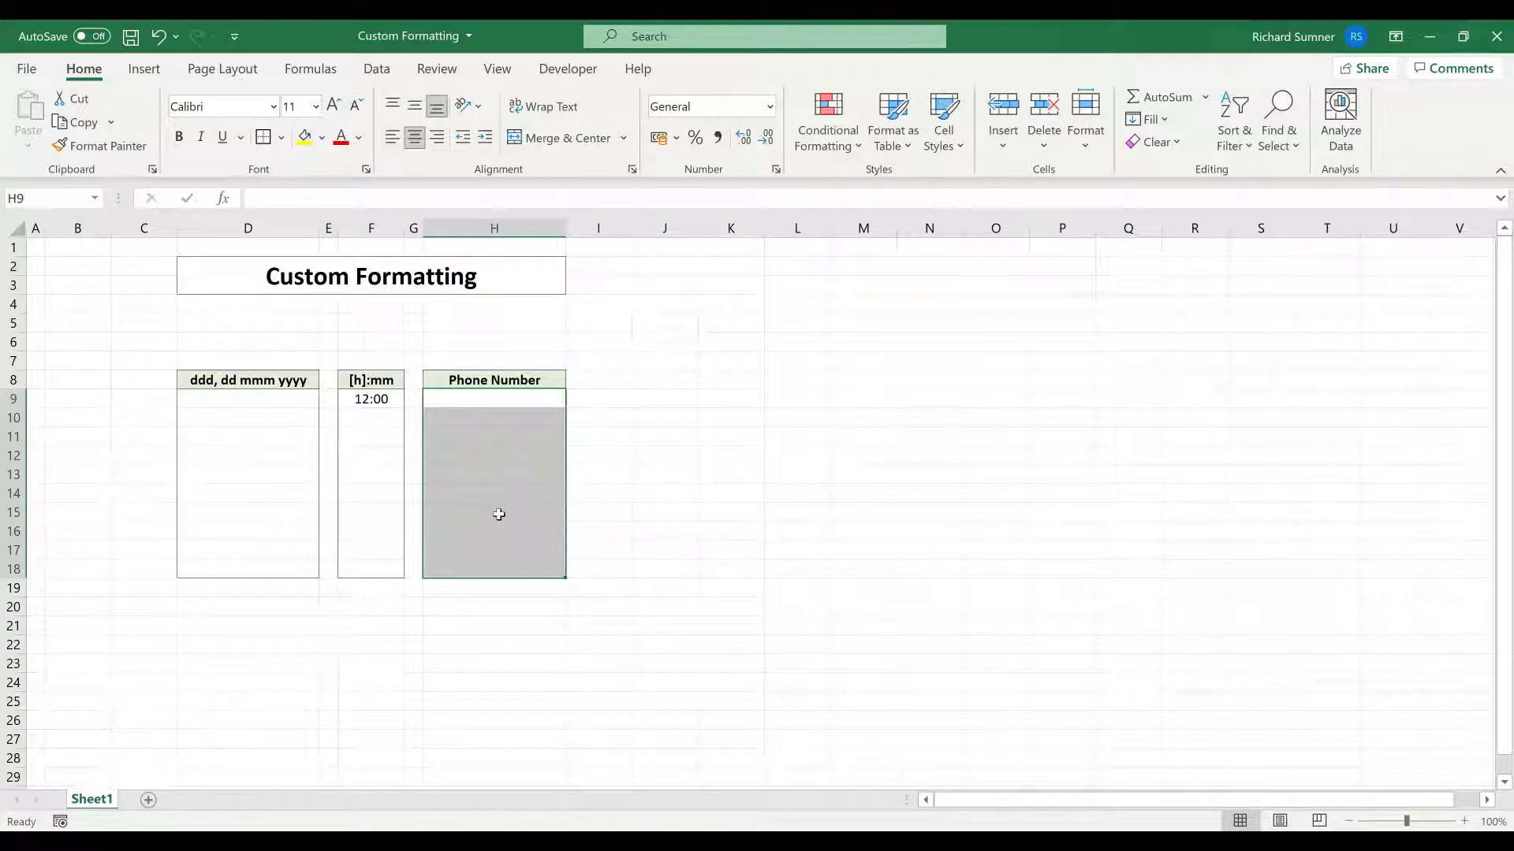
left_click(500, 403)
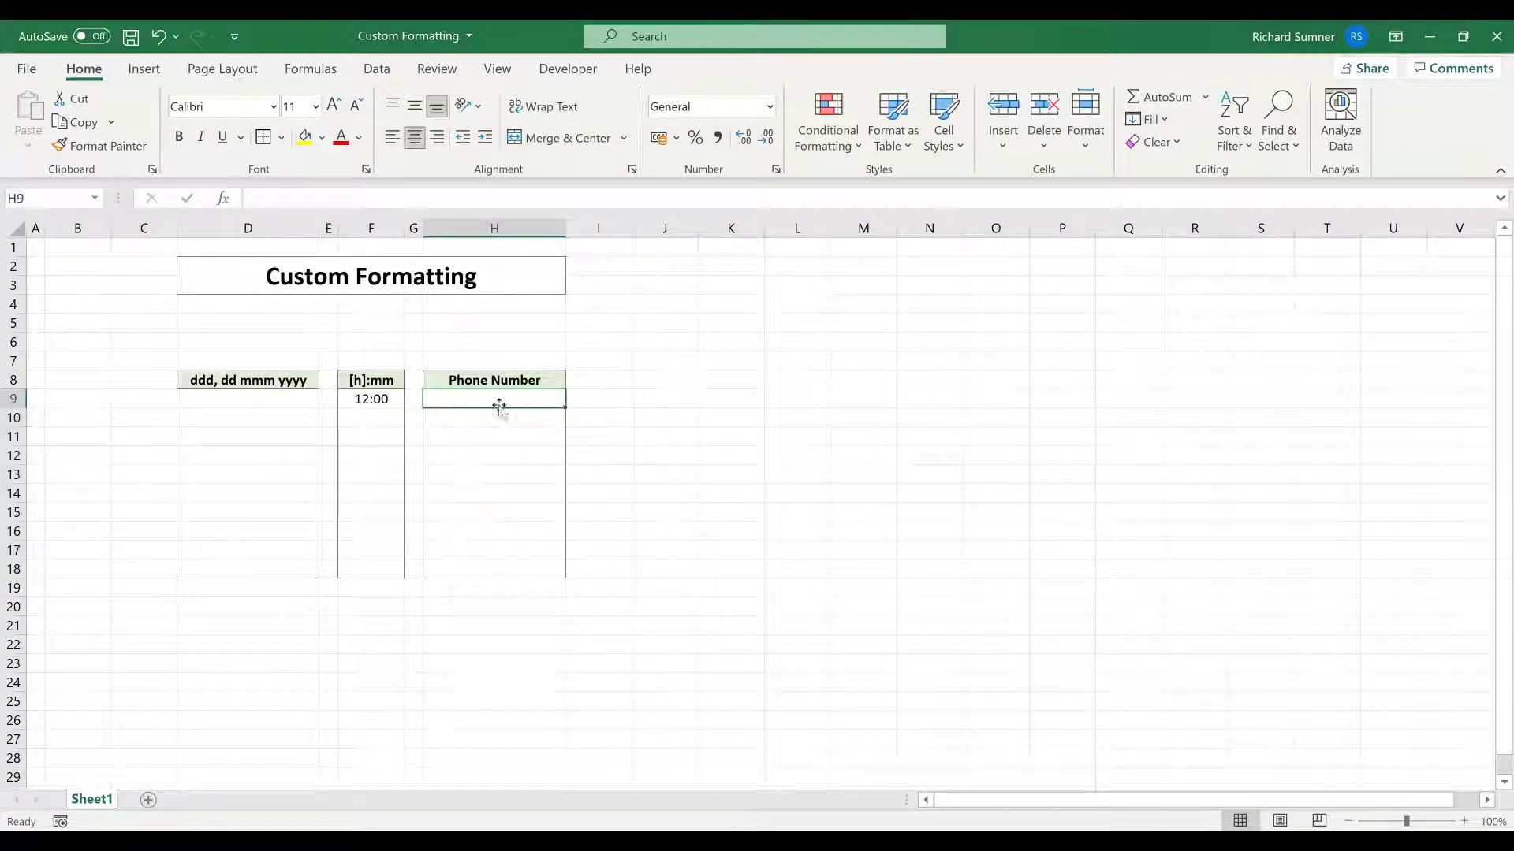
left_click_drag(497, 403, 486, 566)
right_click(490, 526)
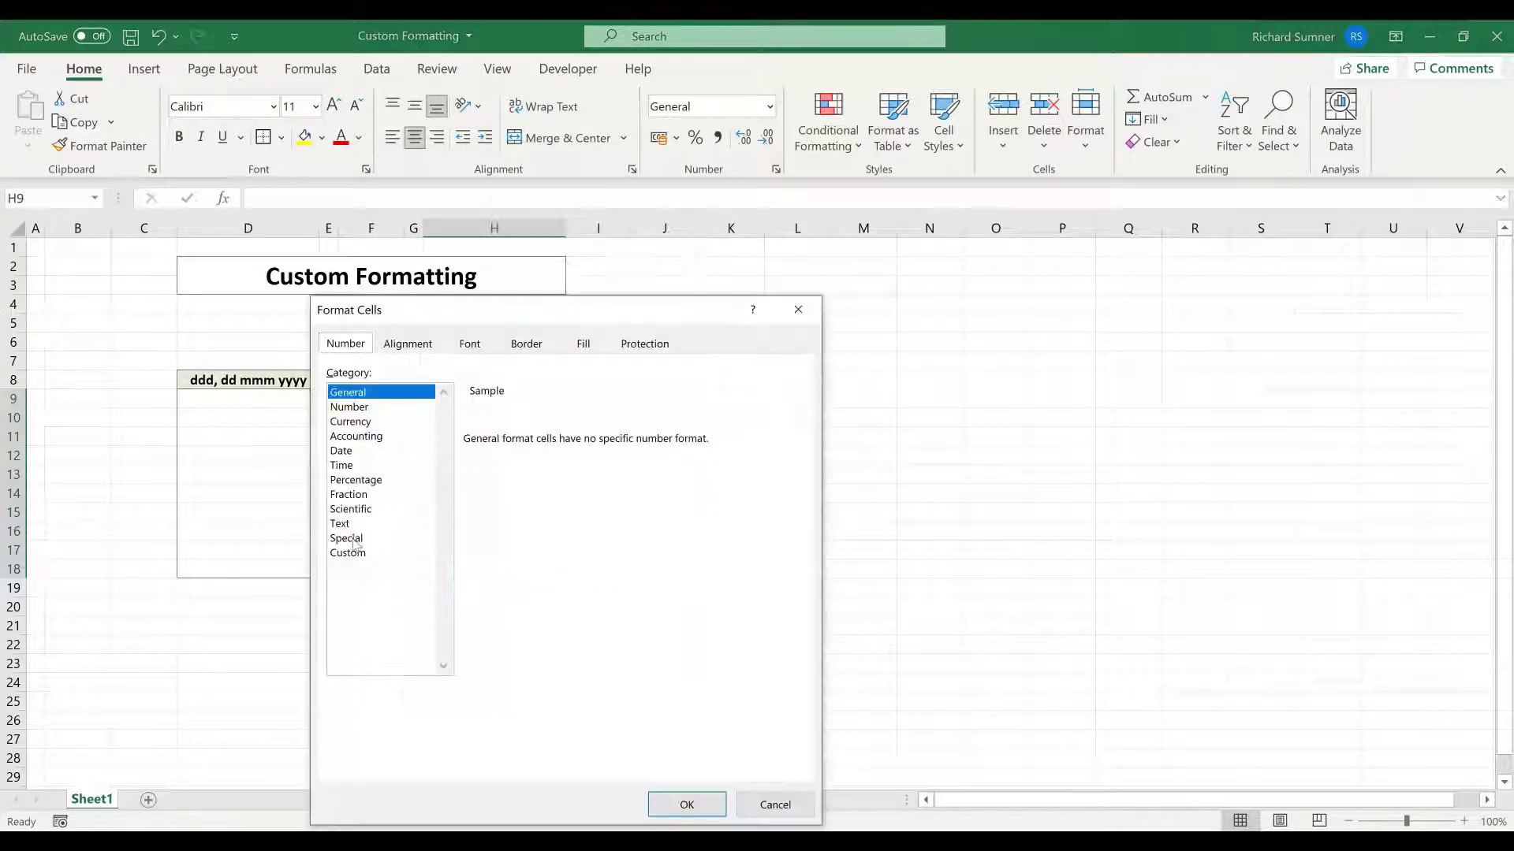
left_click(355, 552)
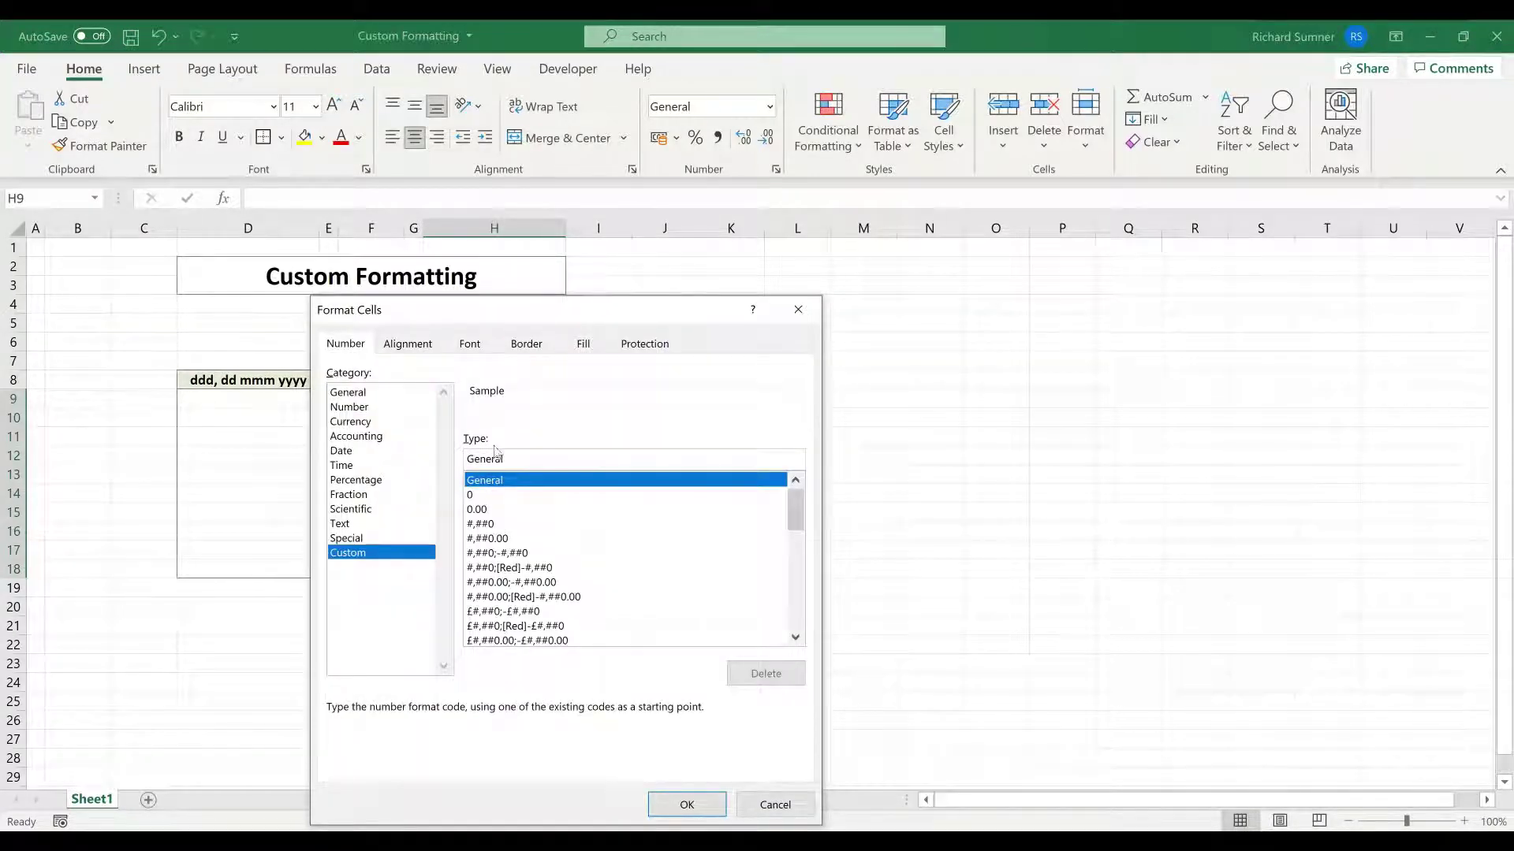
left_click_drag(523, 459, 440, 465)
key("BackSpace")
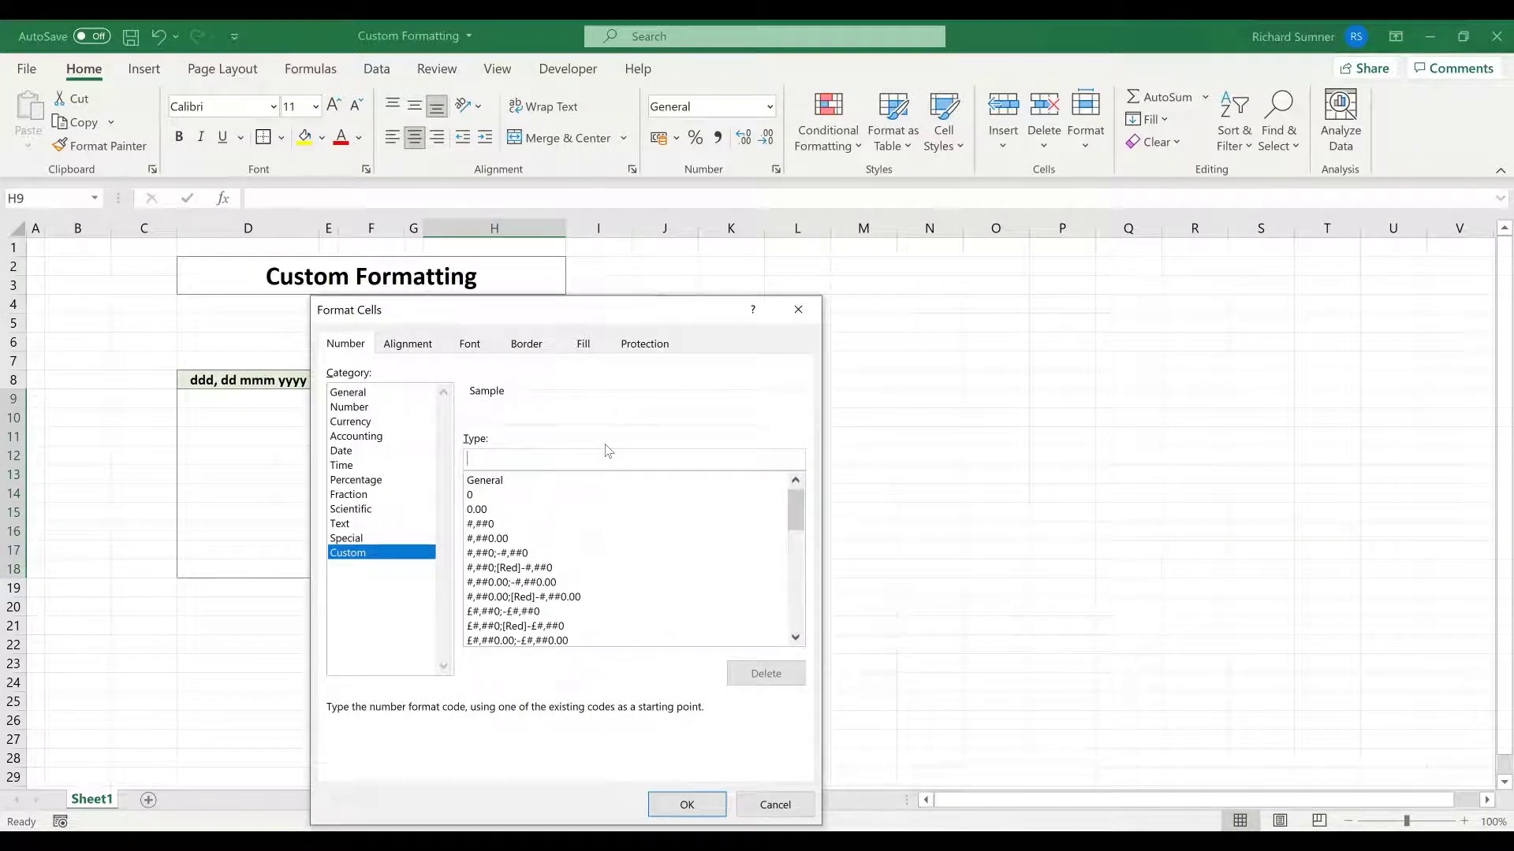
type("0000 000 0000")
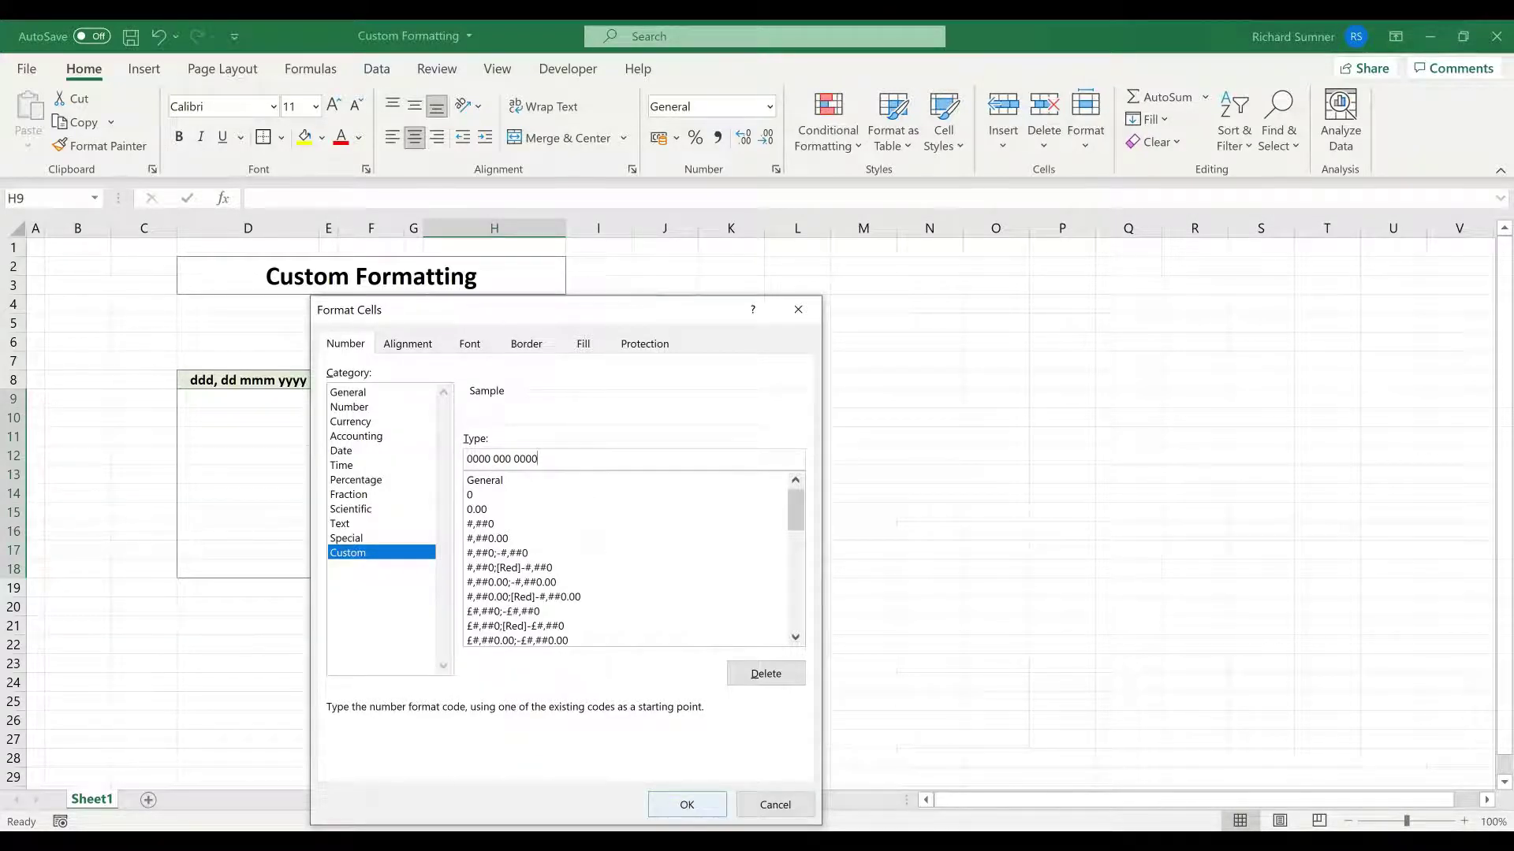
left_click(687, 804)
left_click(490, 395)
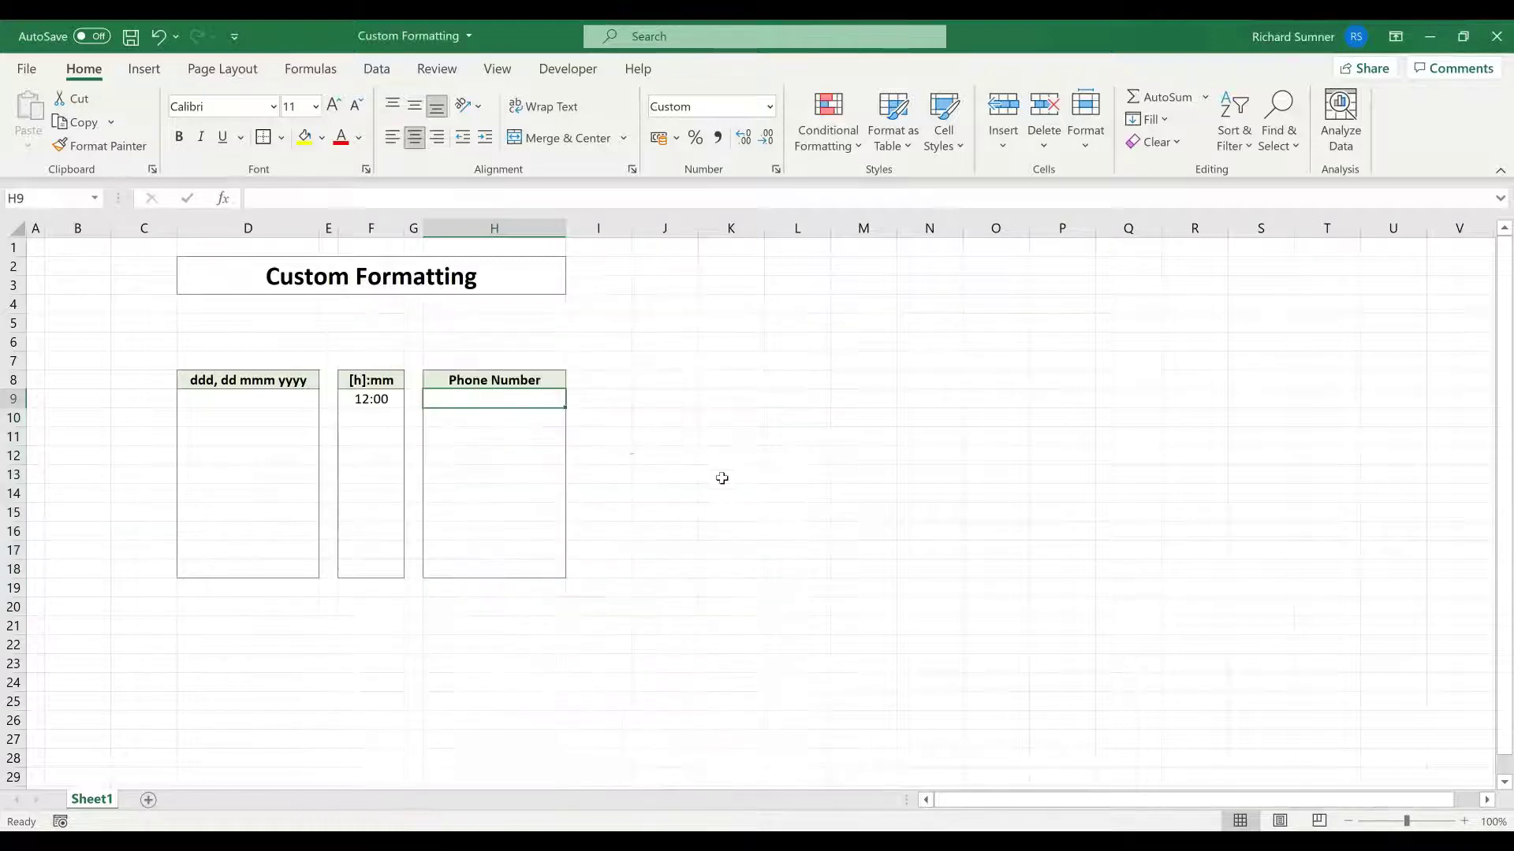
Enter a sample phone number in H9, then append an 8 to it.
type("075")
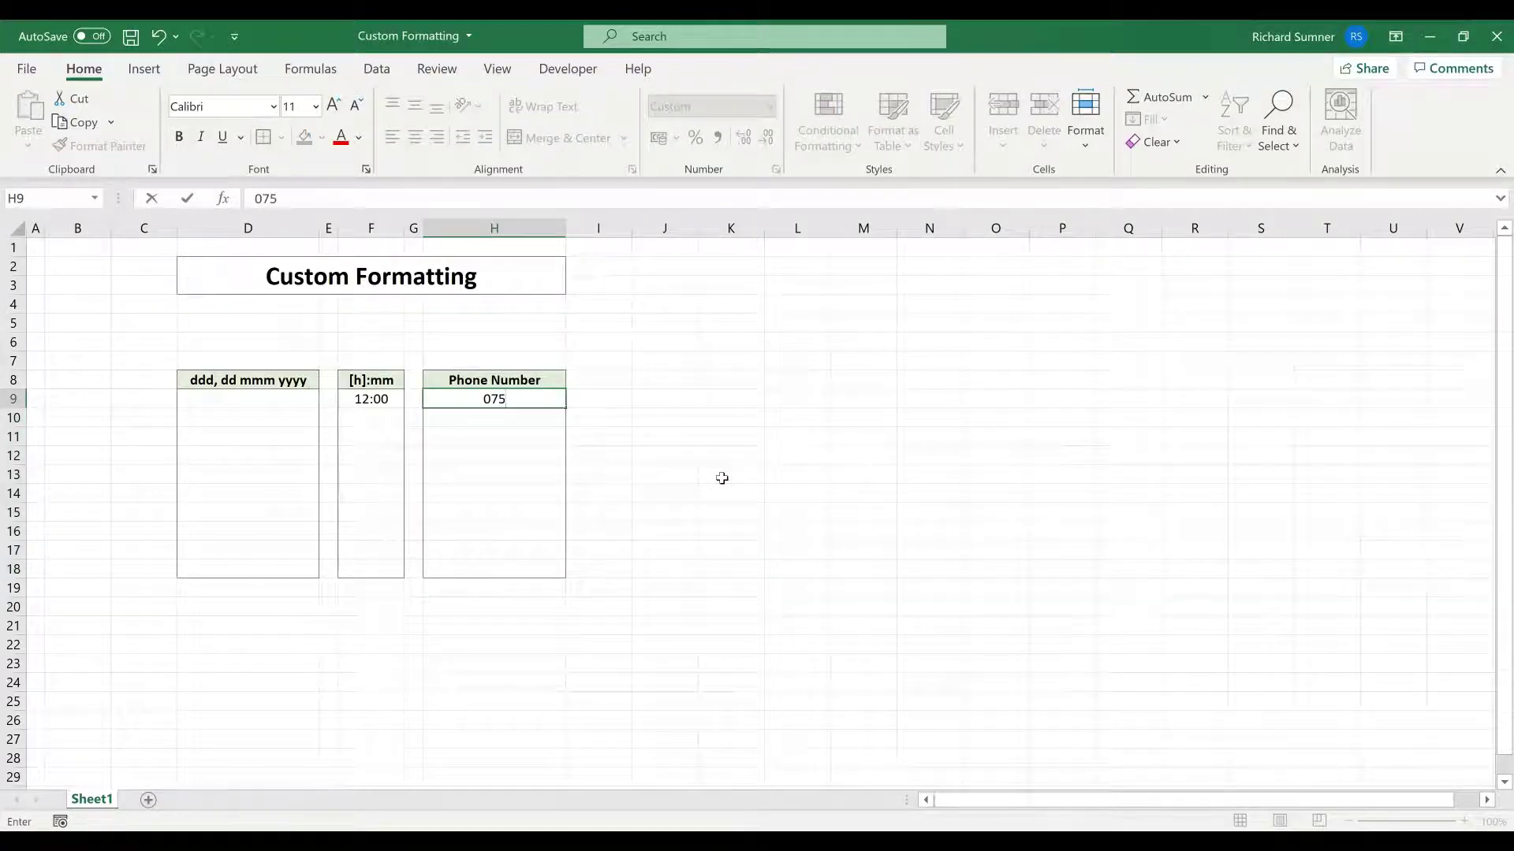
type("1234567")
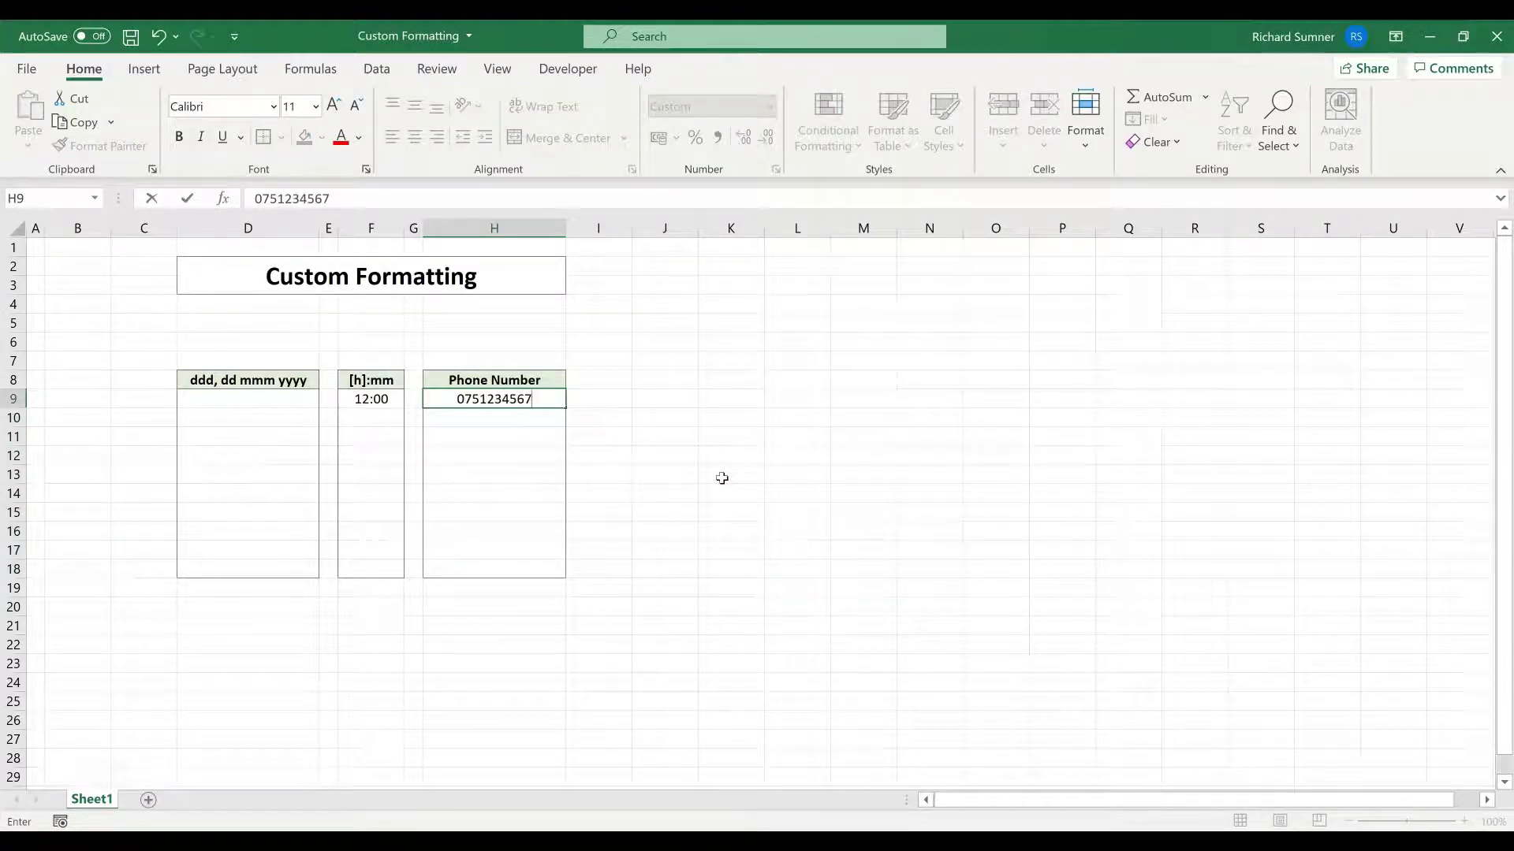
key("Return")
key("Up")
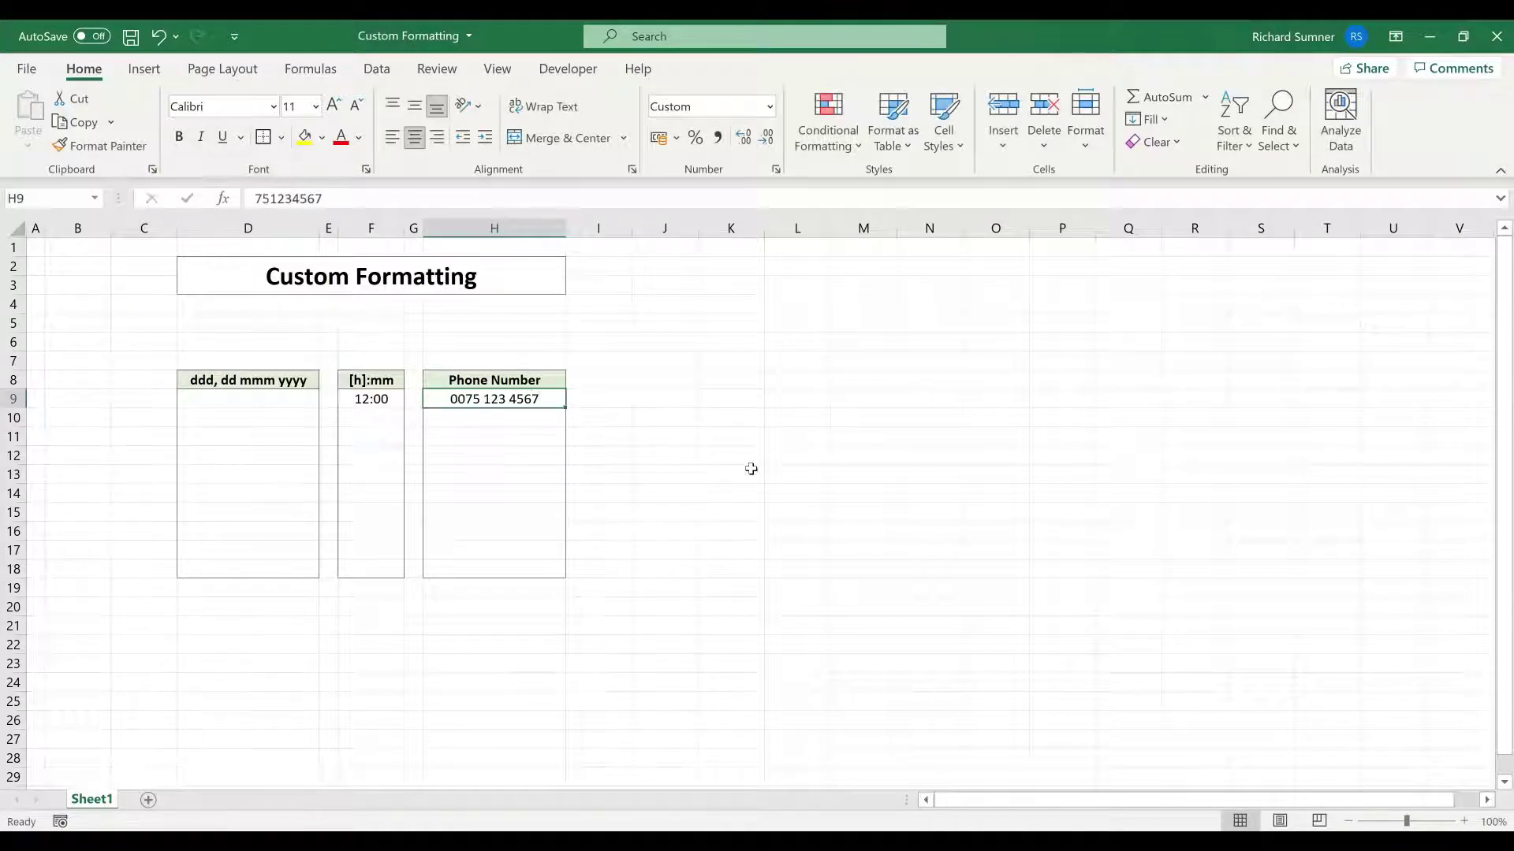
left_click(441, 210)
type("8")
key("Return")
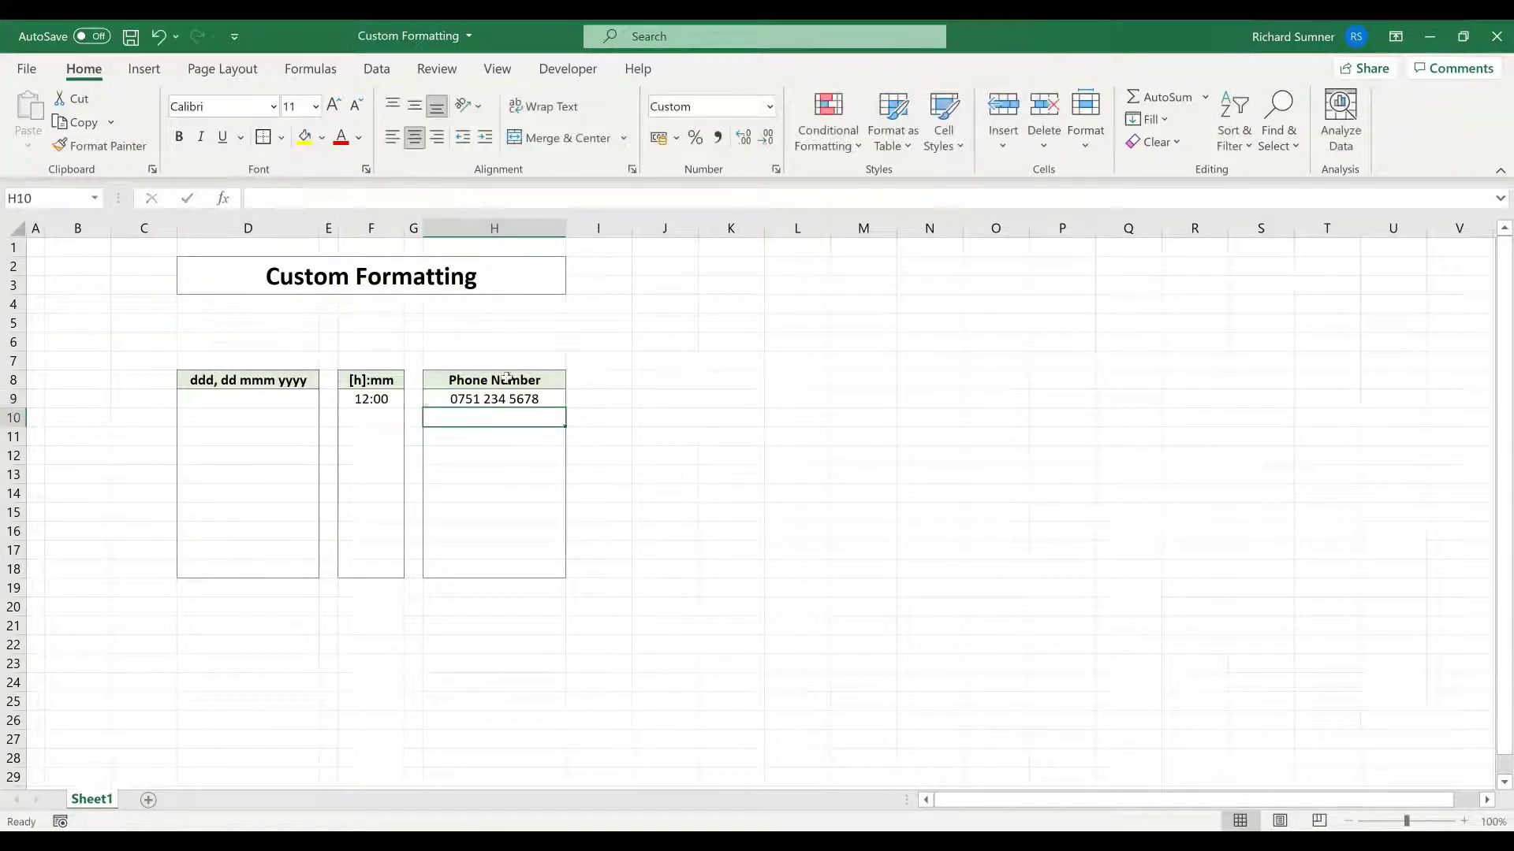
Remove and re-add the trailing 8 in H9, then select the date cells D9:D18.
left_click(542, 402)
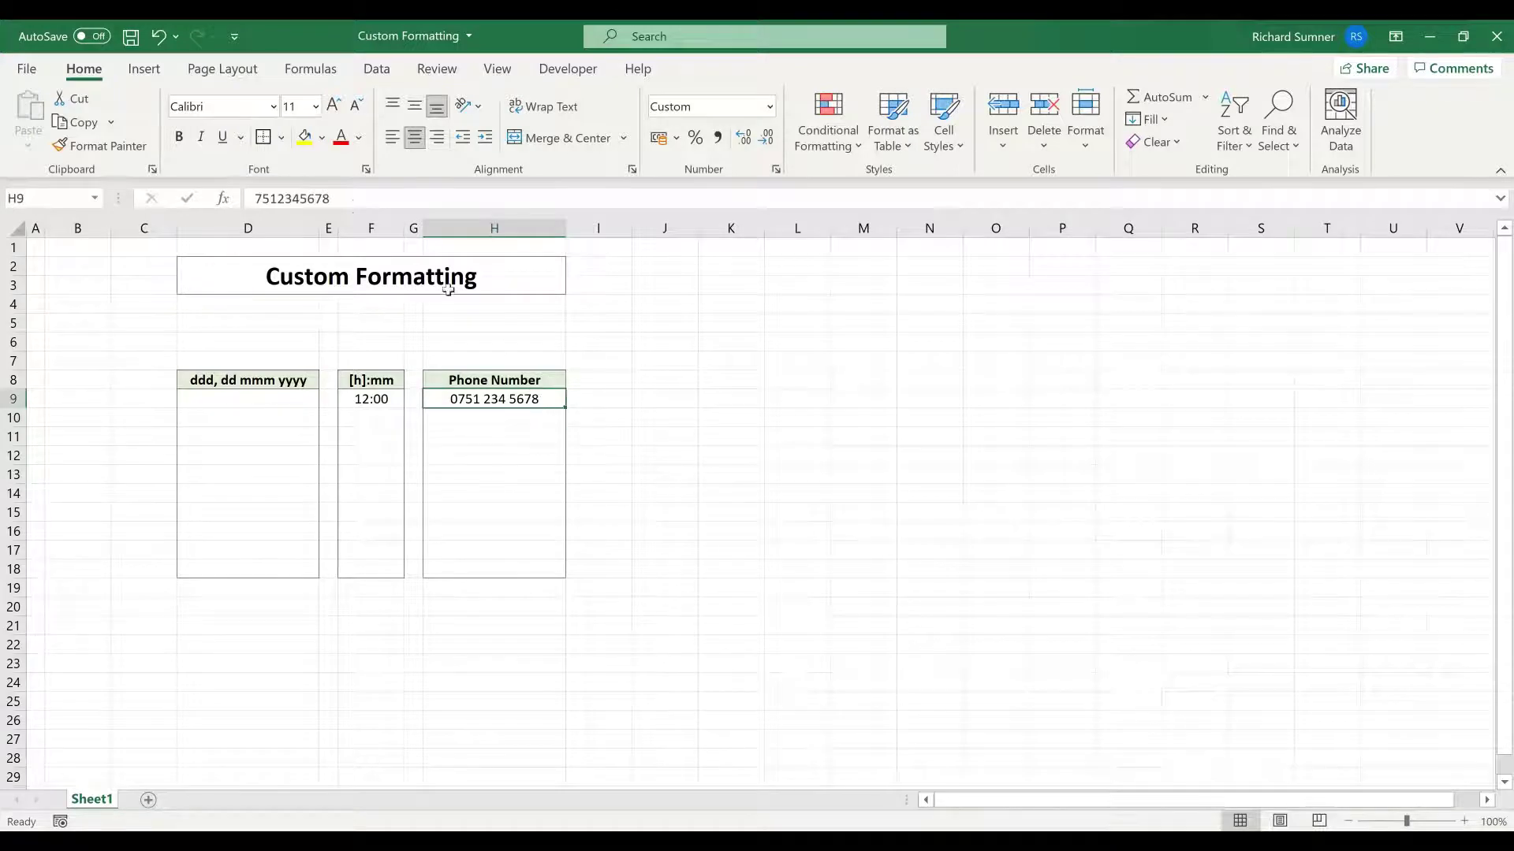
left_click(353, 202)
key("BackSpace")
key("Return")
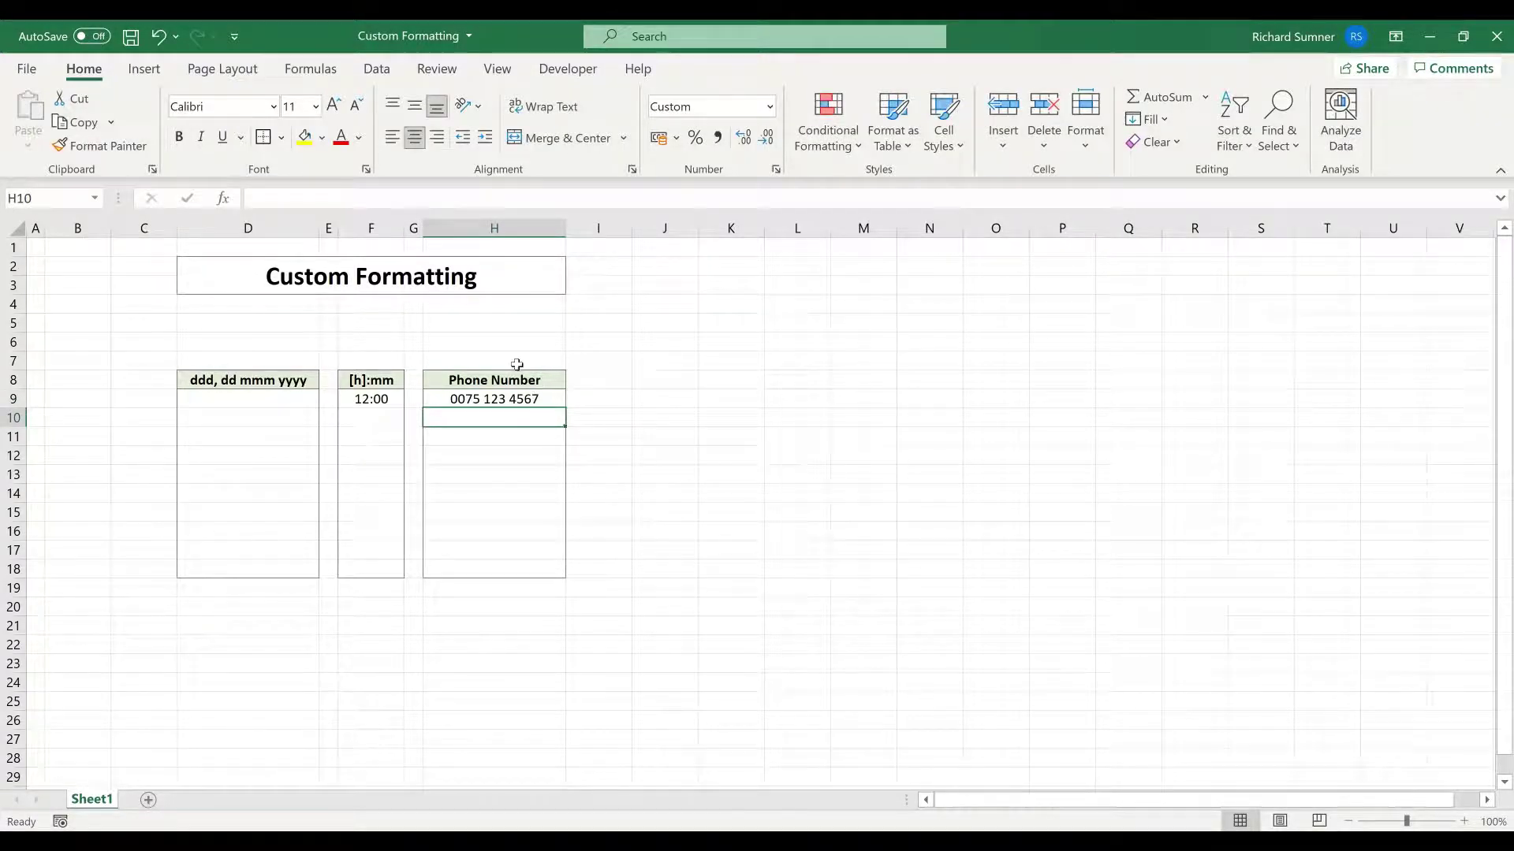
left_click(512, 398)
left_click(390, 204)
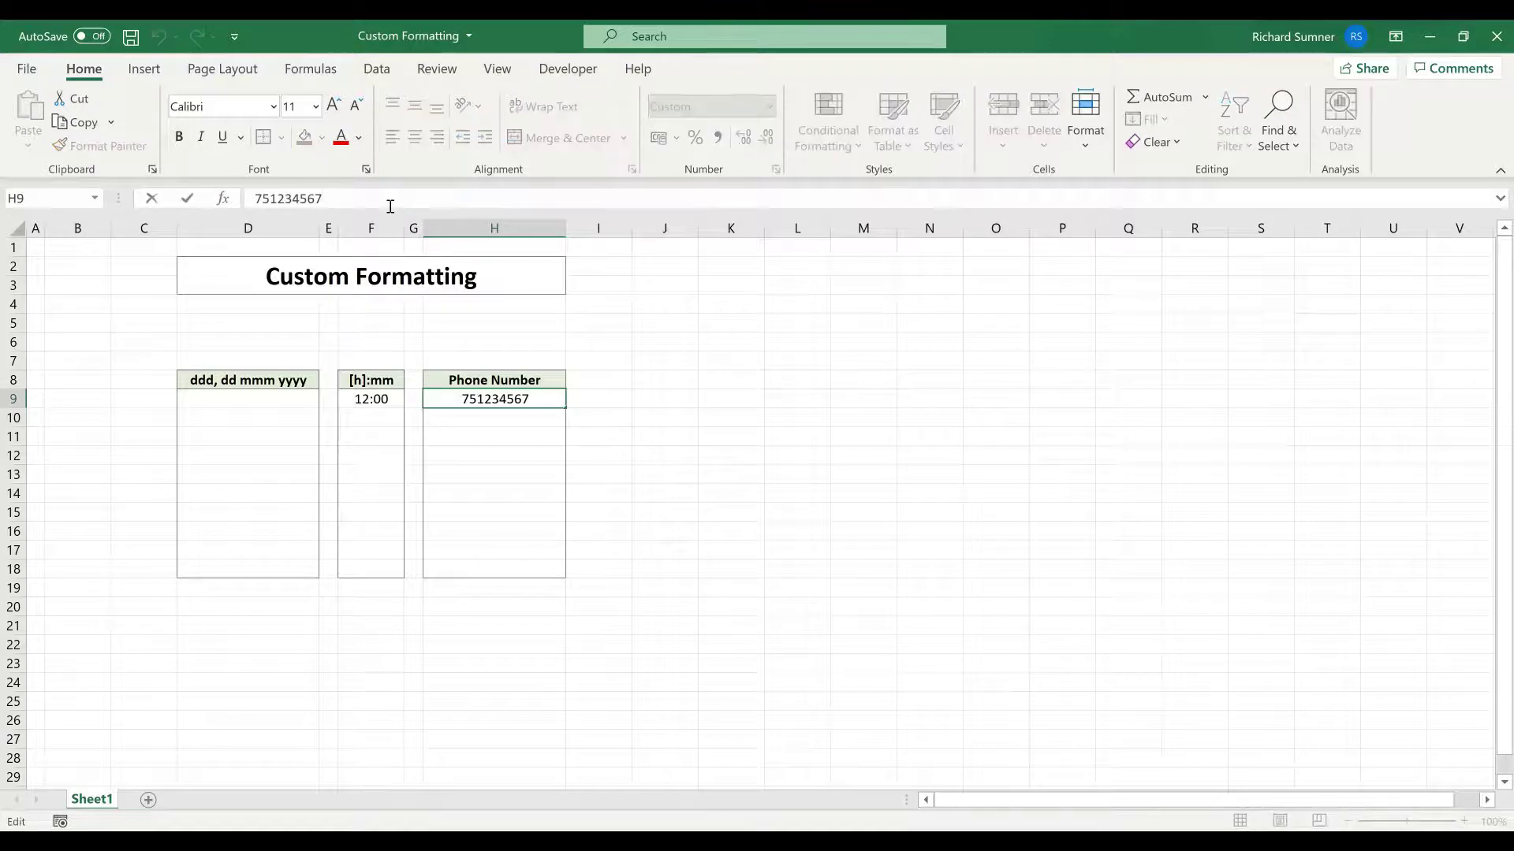
type("8")
key("Return")
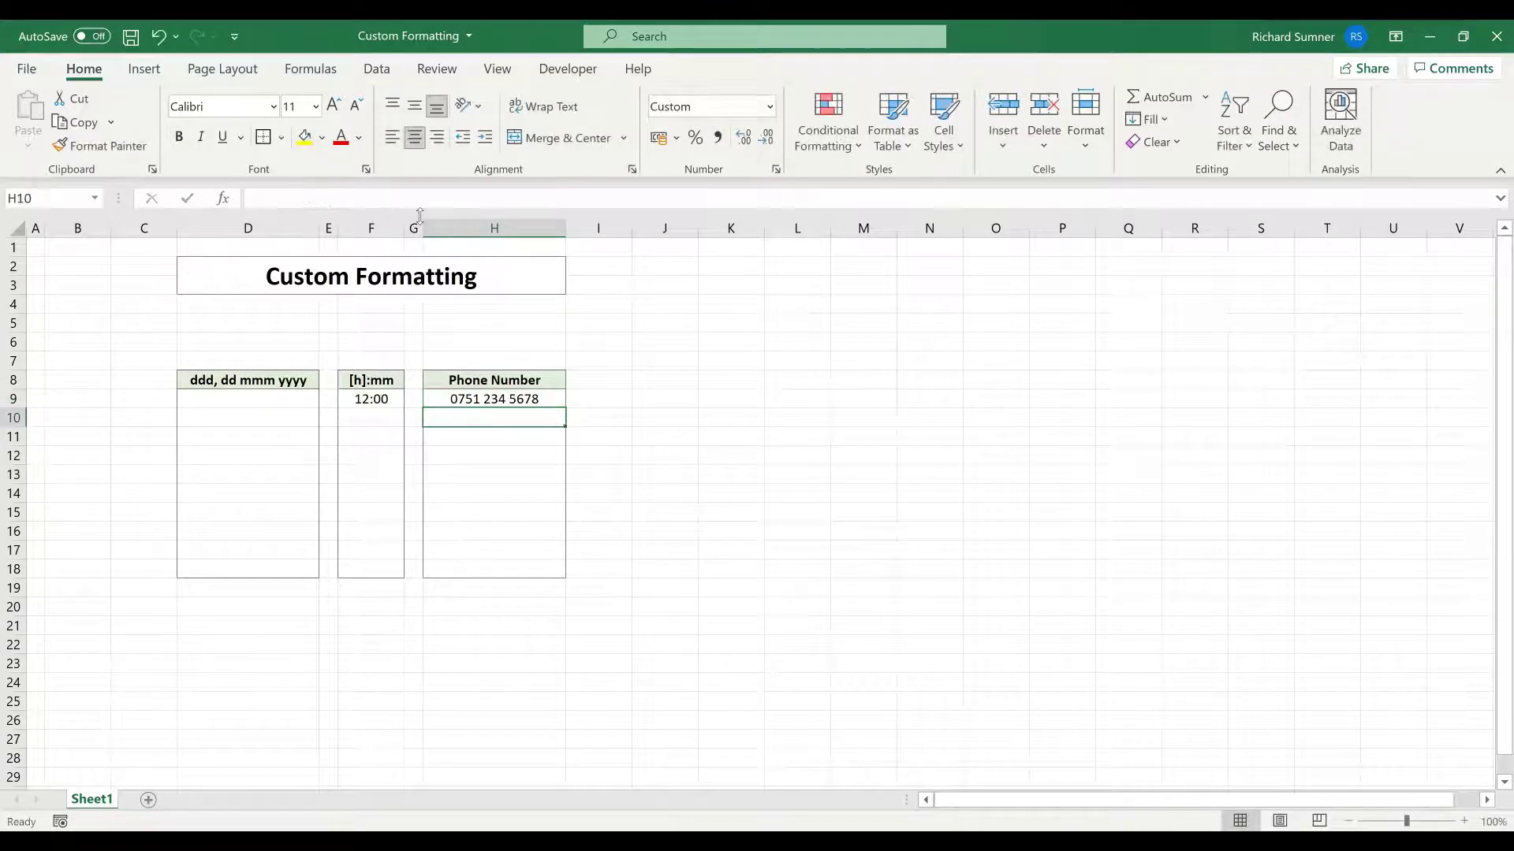
left_click(490, 394)
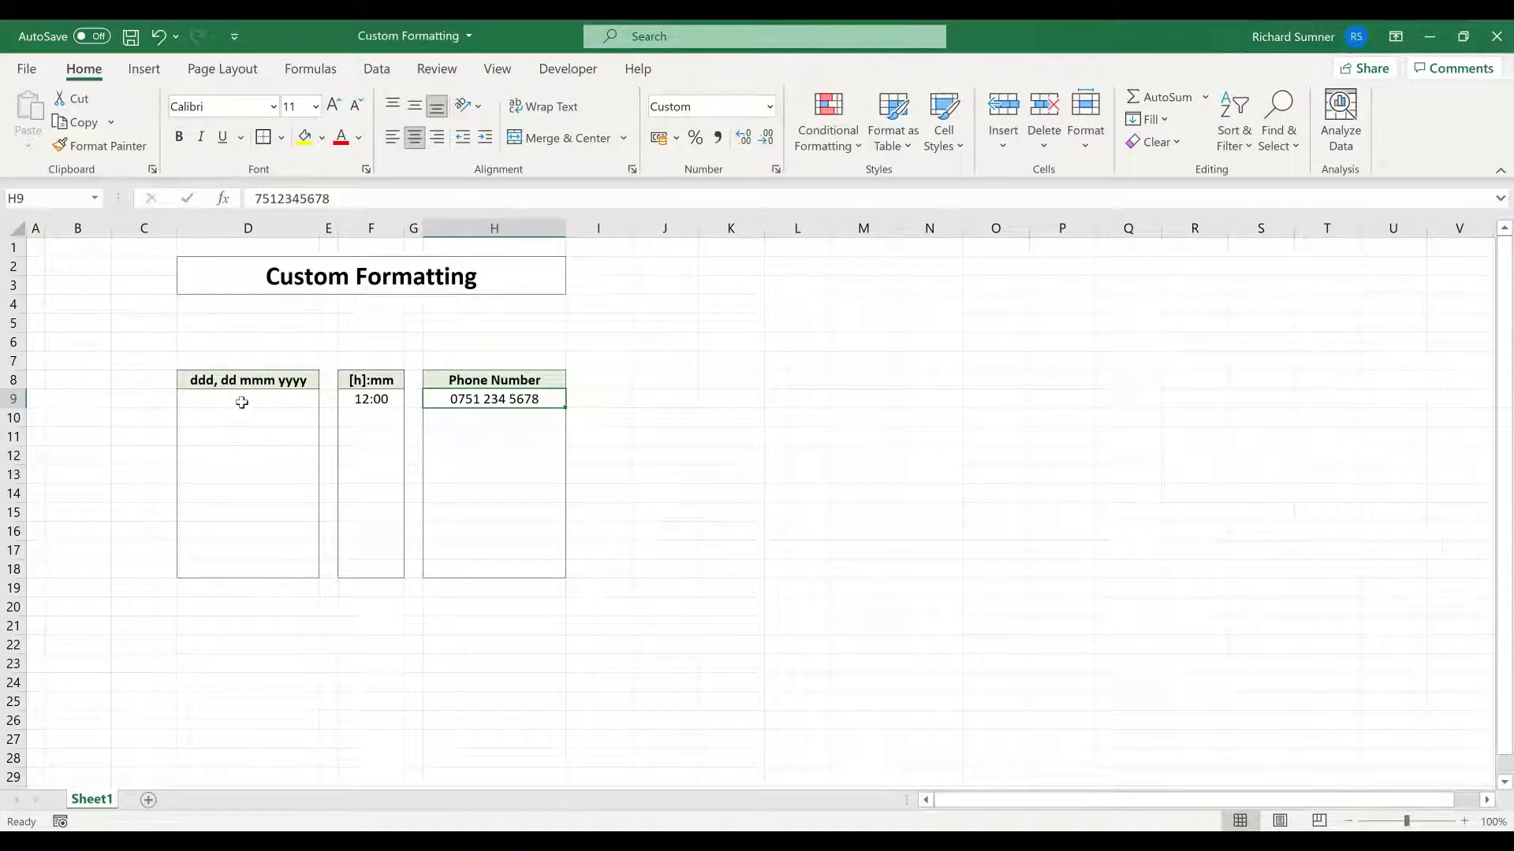
left_click_drag(240, 399, 257, 566)
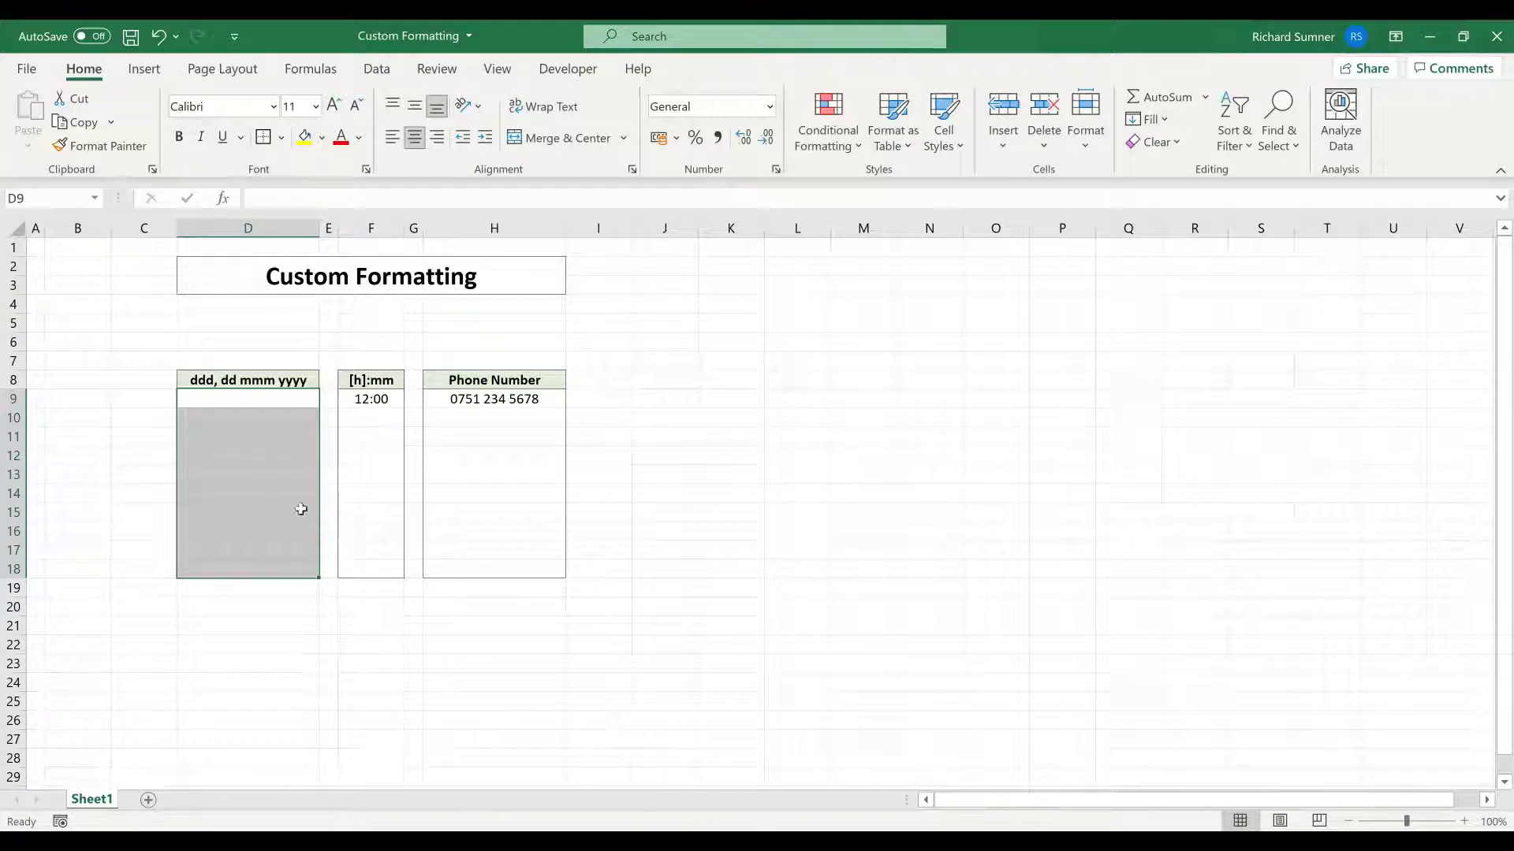
Replace General with the custom type ddd, dd mmm yyyy for D9:D18.
right_click(254, 473)
left_click(392, 721)
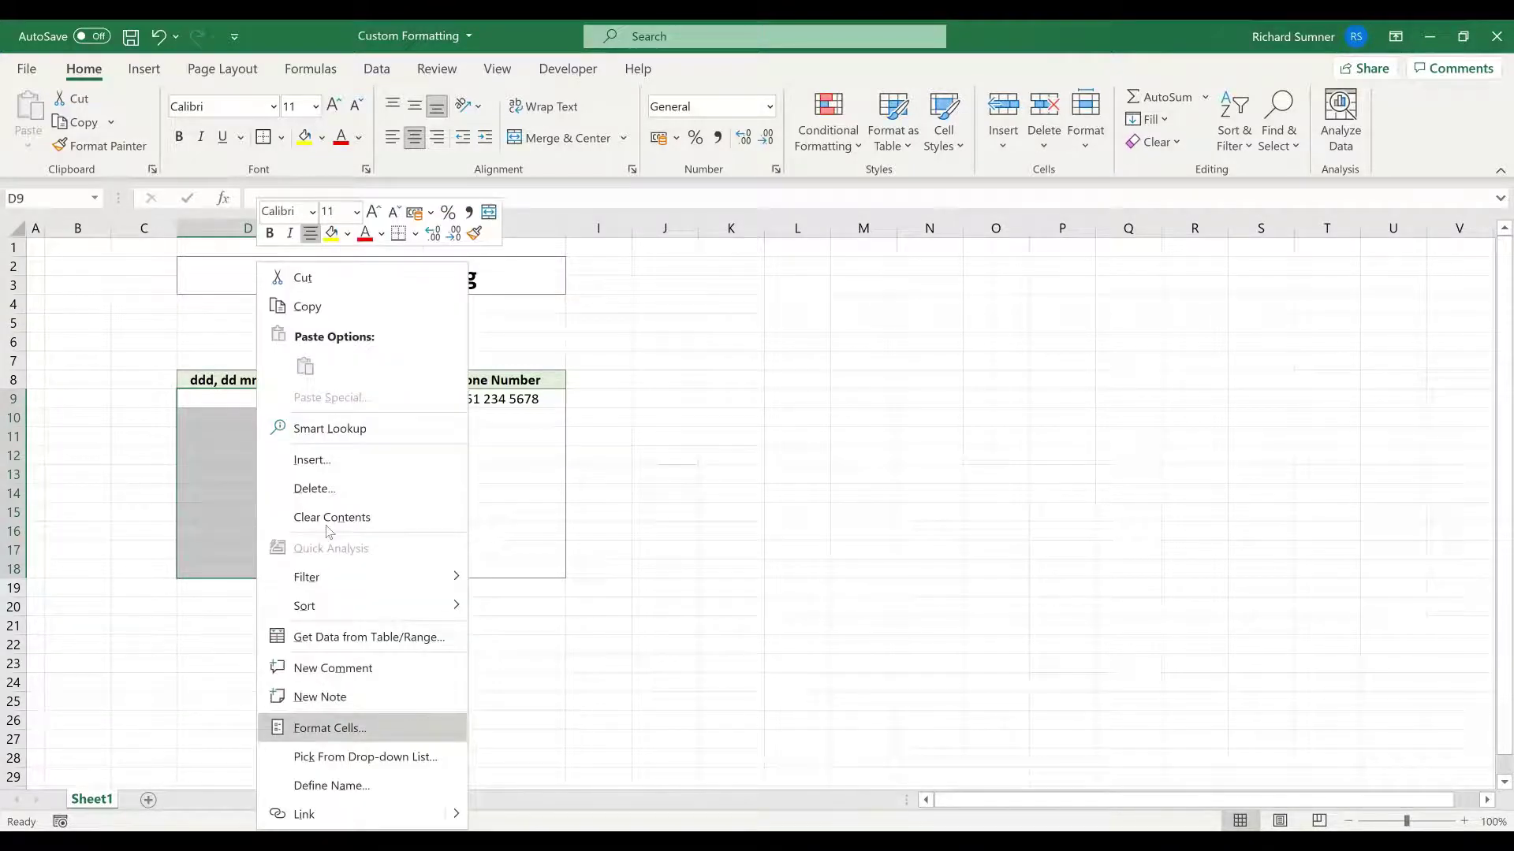
left_click(196, 552)
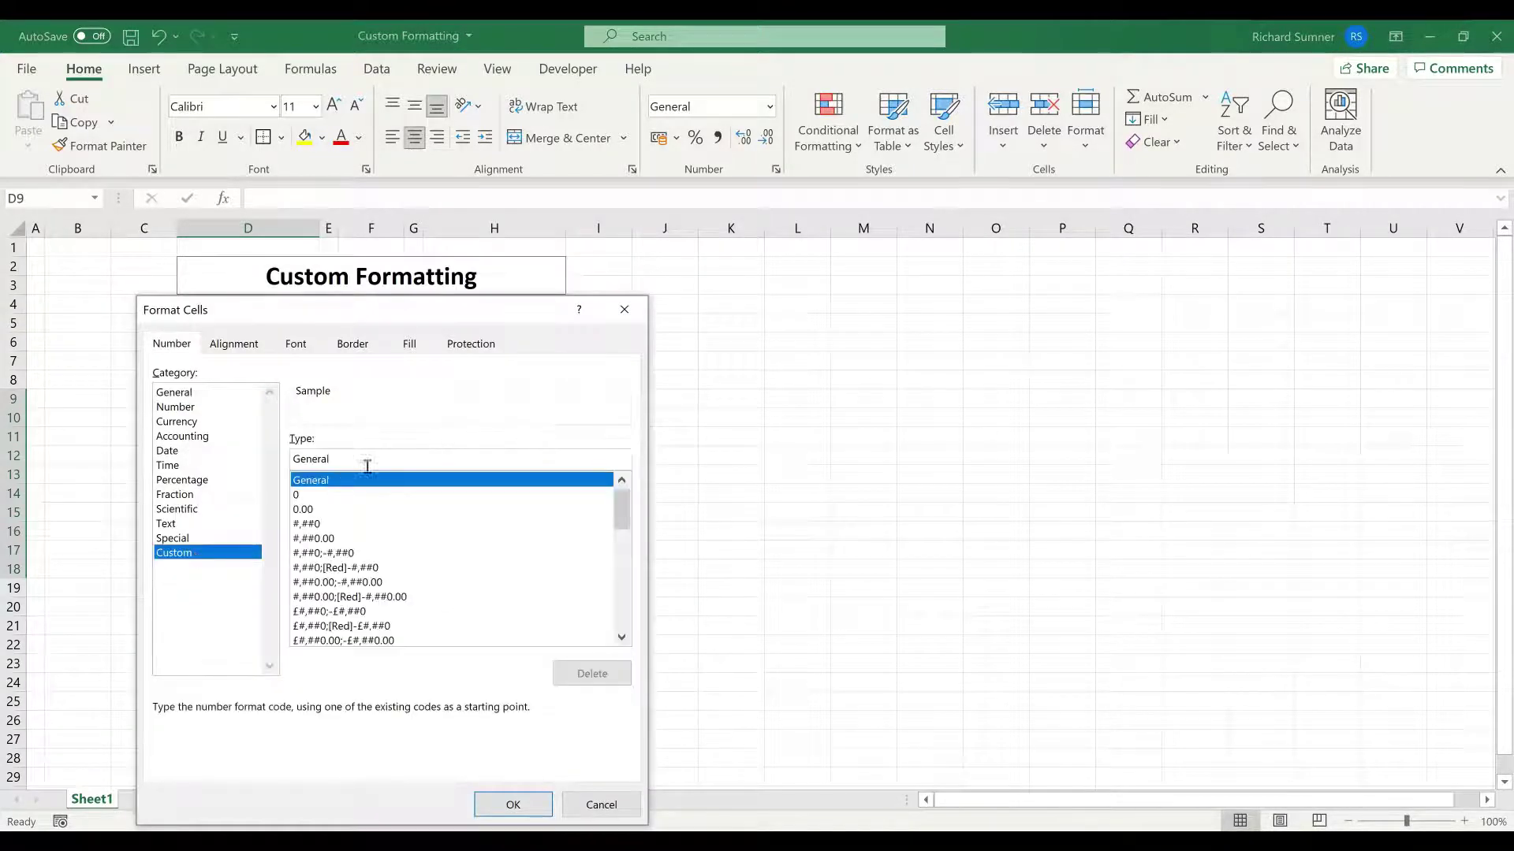
left_click_drag(365, 463, 270, 462)
key("BackSpace")
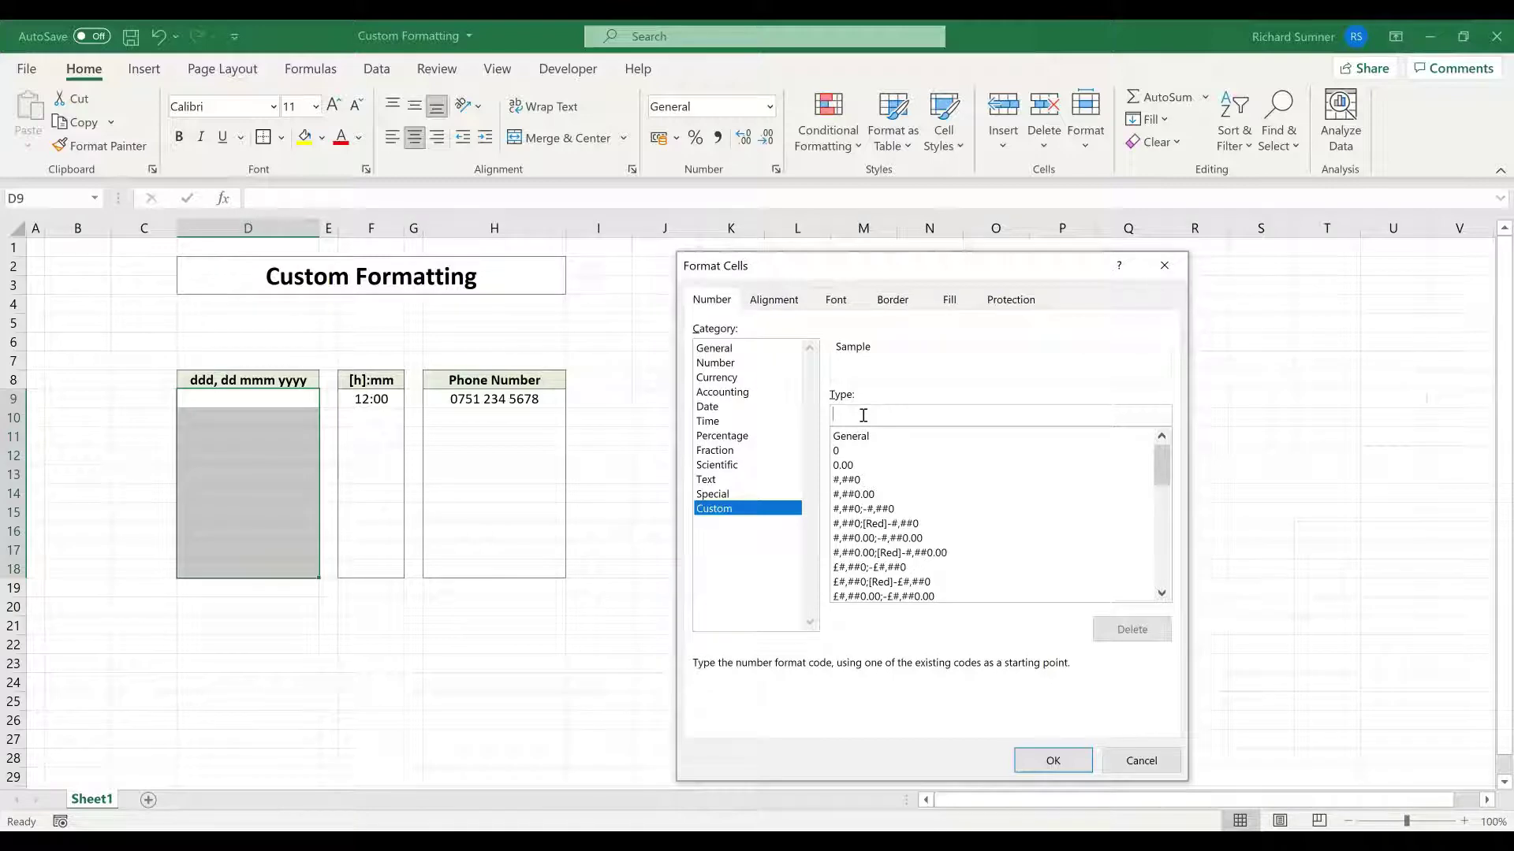
type("dd")
type("d, dd")
type("mmm")
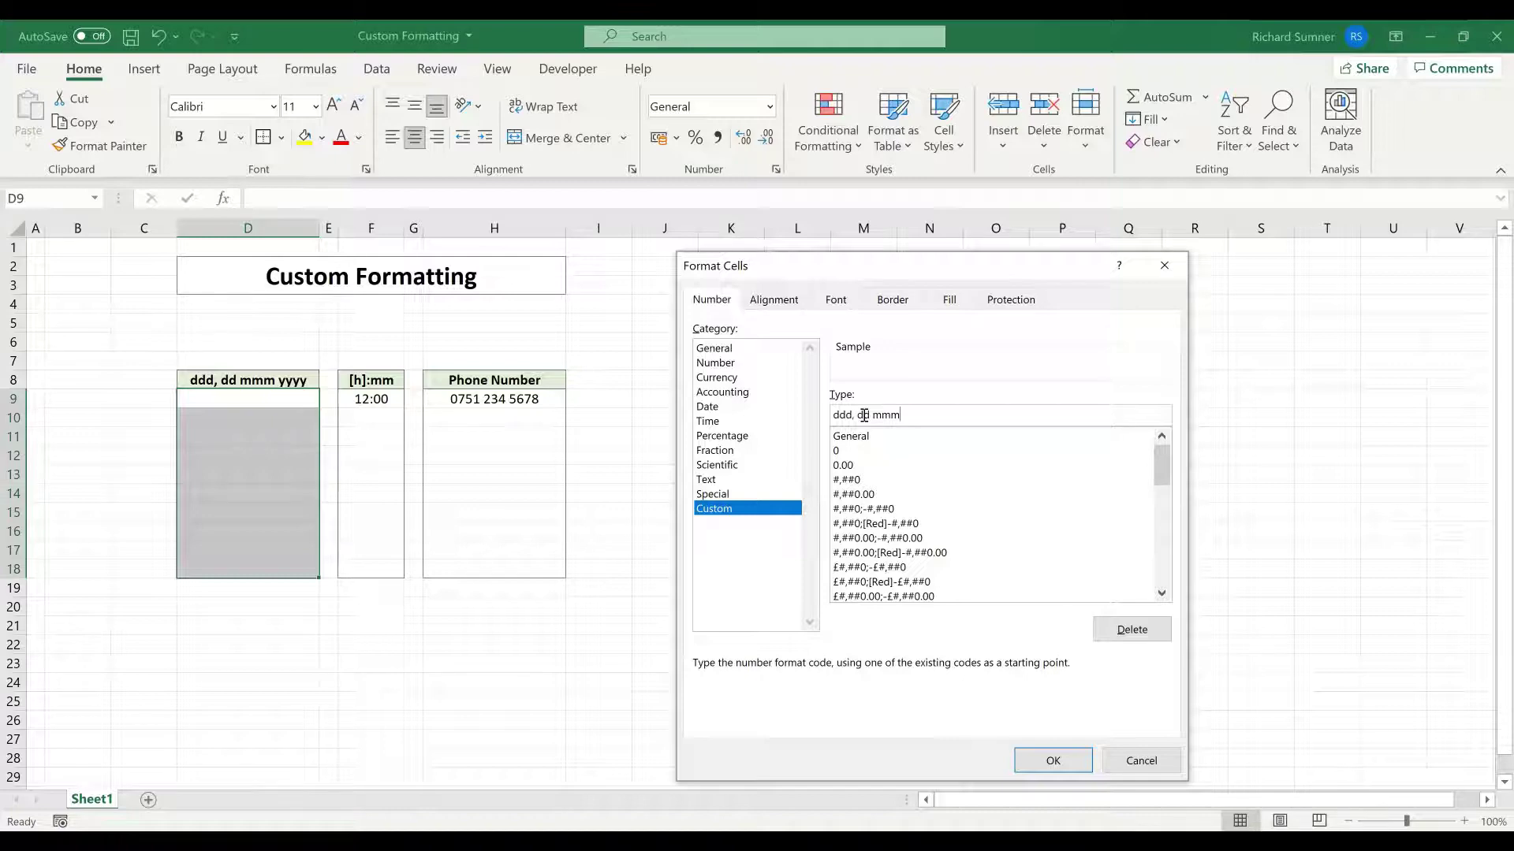
type("m")
key("BackSpace")
type("yyyy")
left_click(1028, 761)
Apply the date format, enter 10 aug in D9 to show Tue, 10 Aug 2021.
left_click(271, 399)
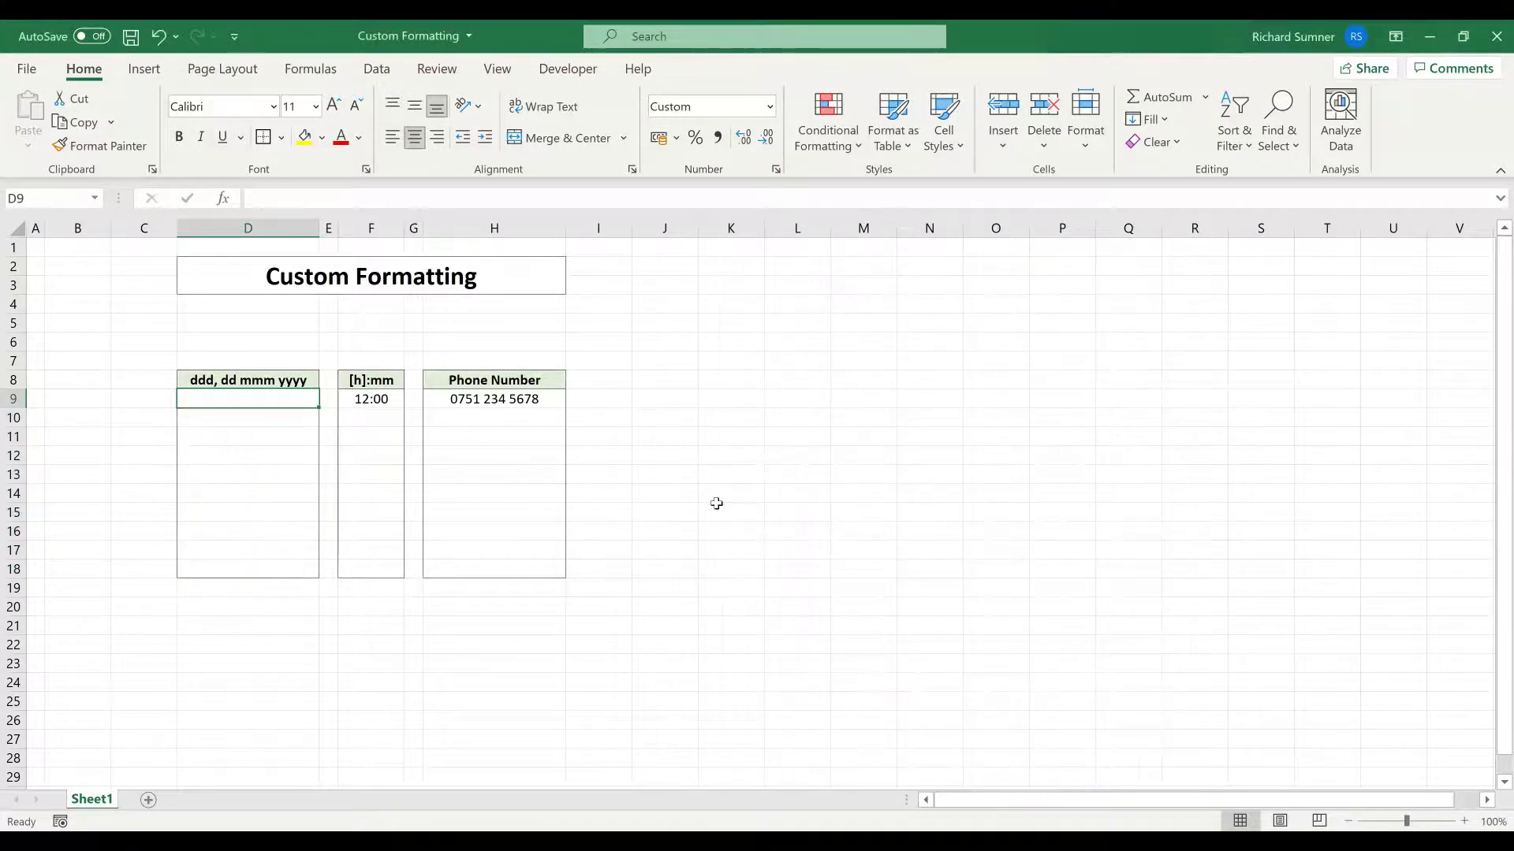
type("10 aug")
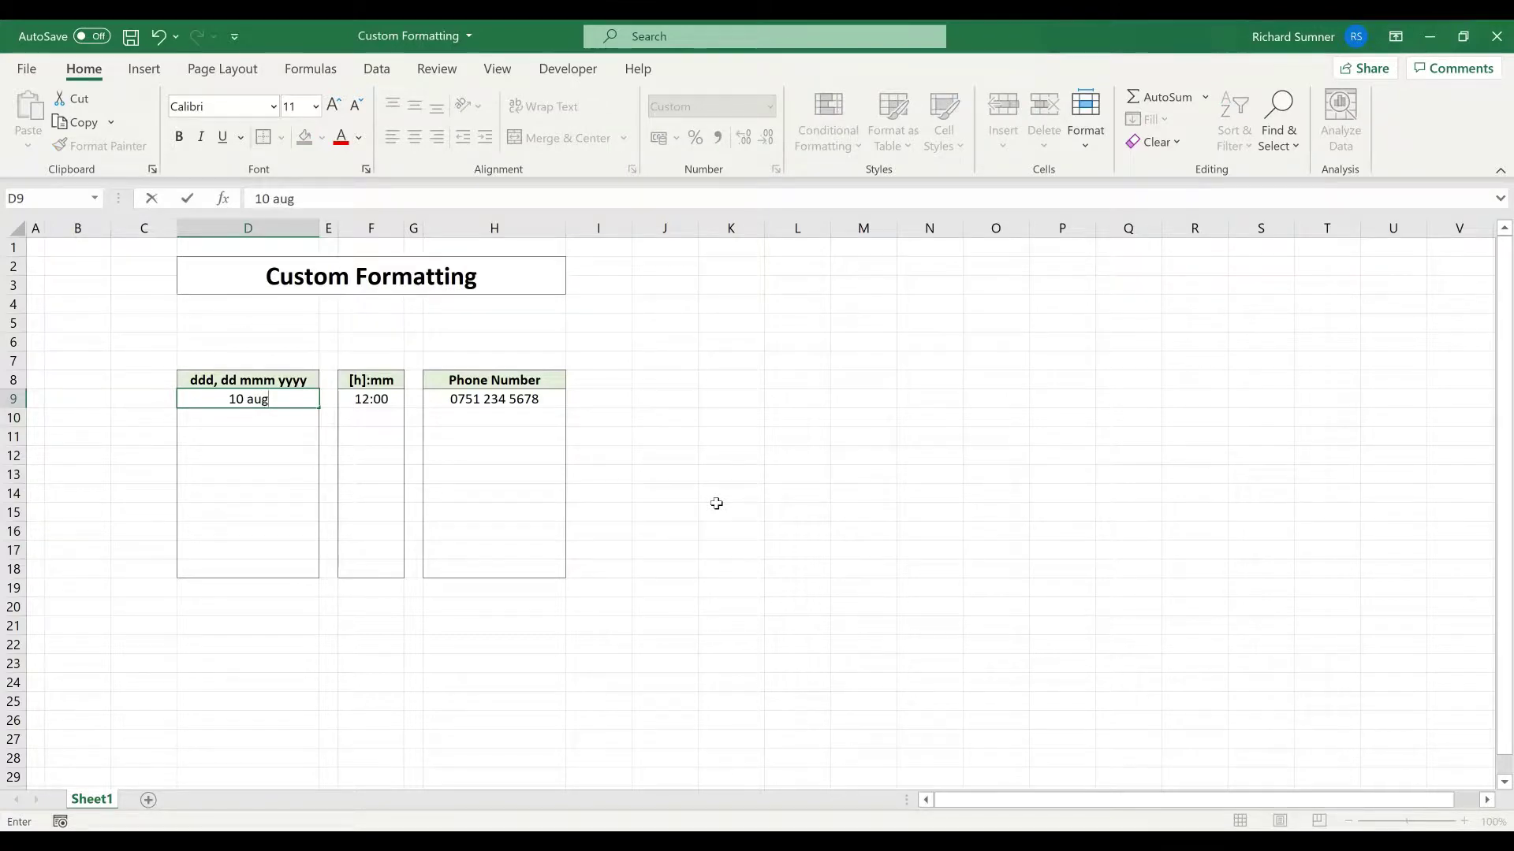
key("Return")
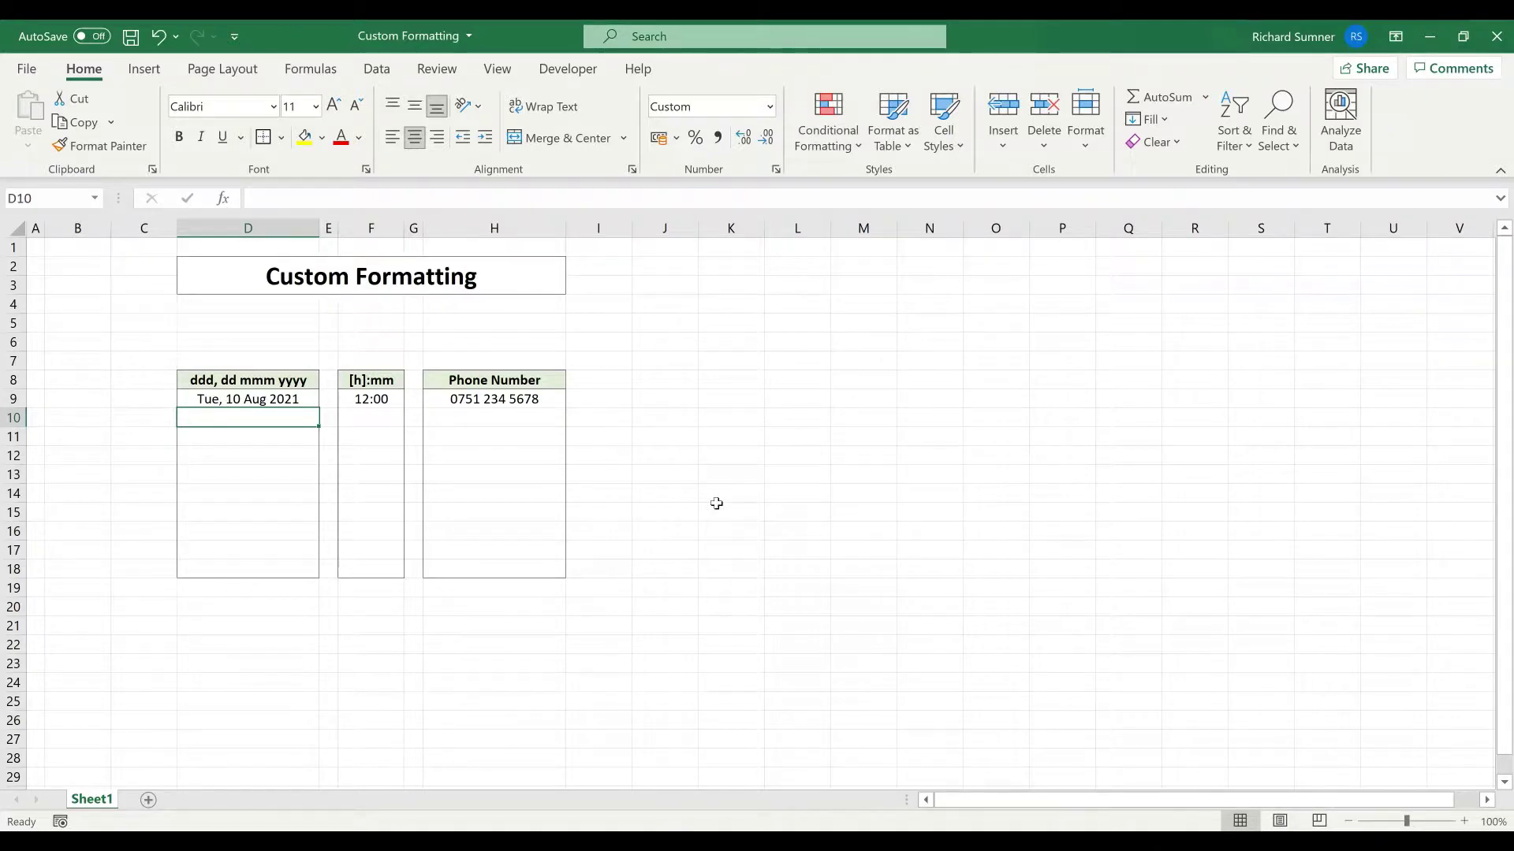
left_click(290, 398)
left_click_drag(288, 414, 268, 572)
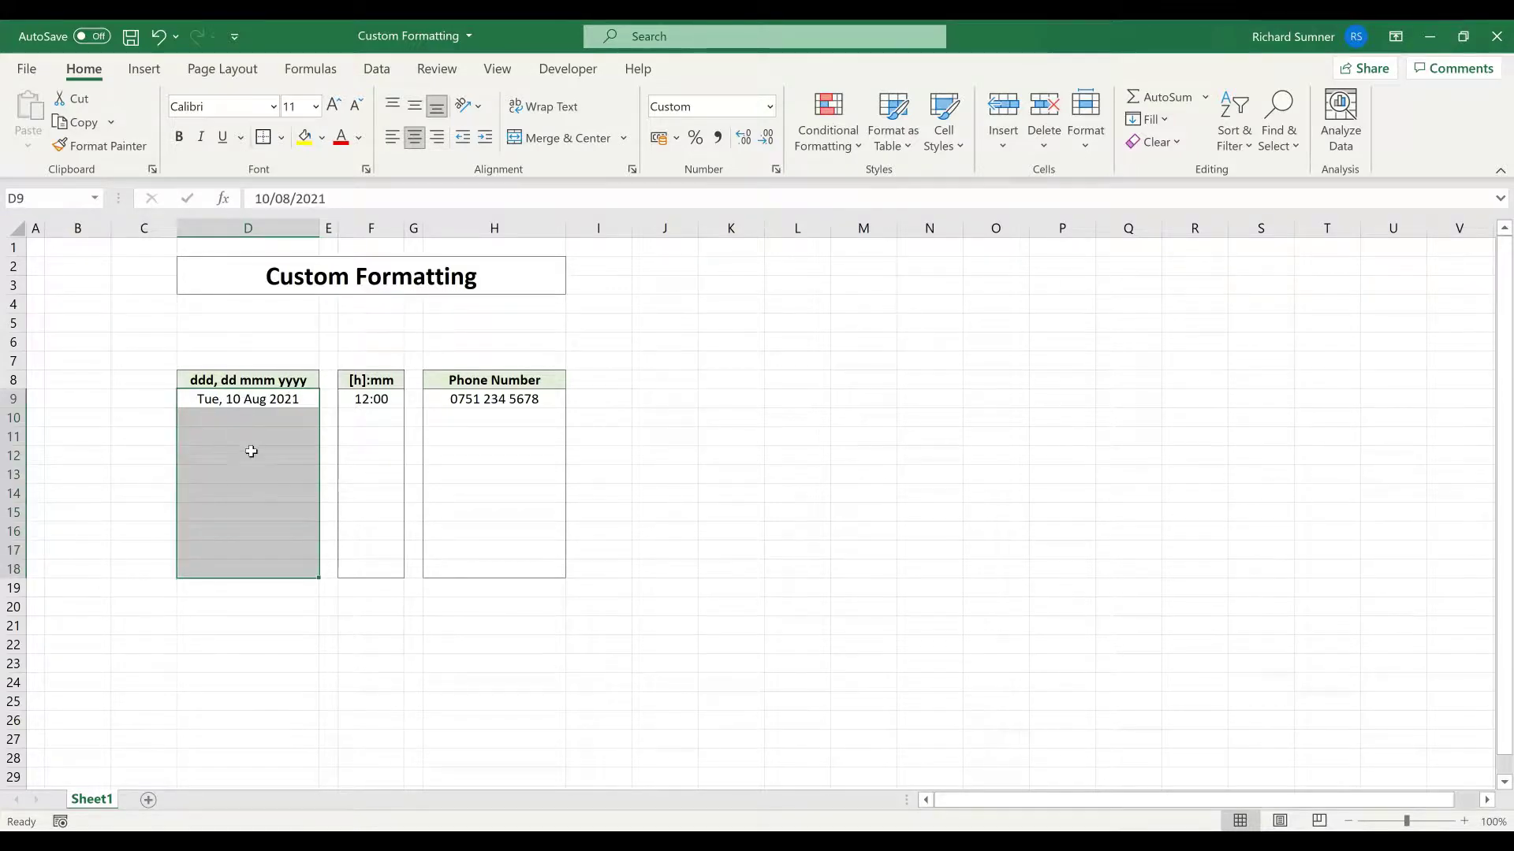
right_click(251, 451)
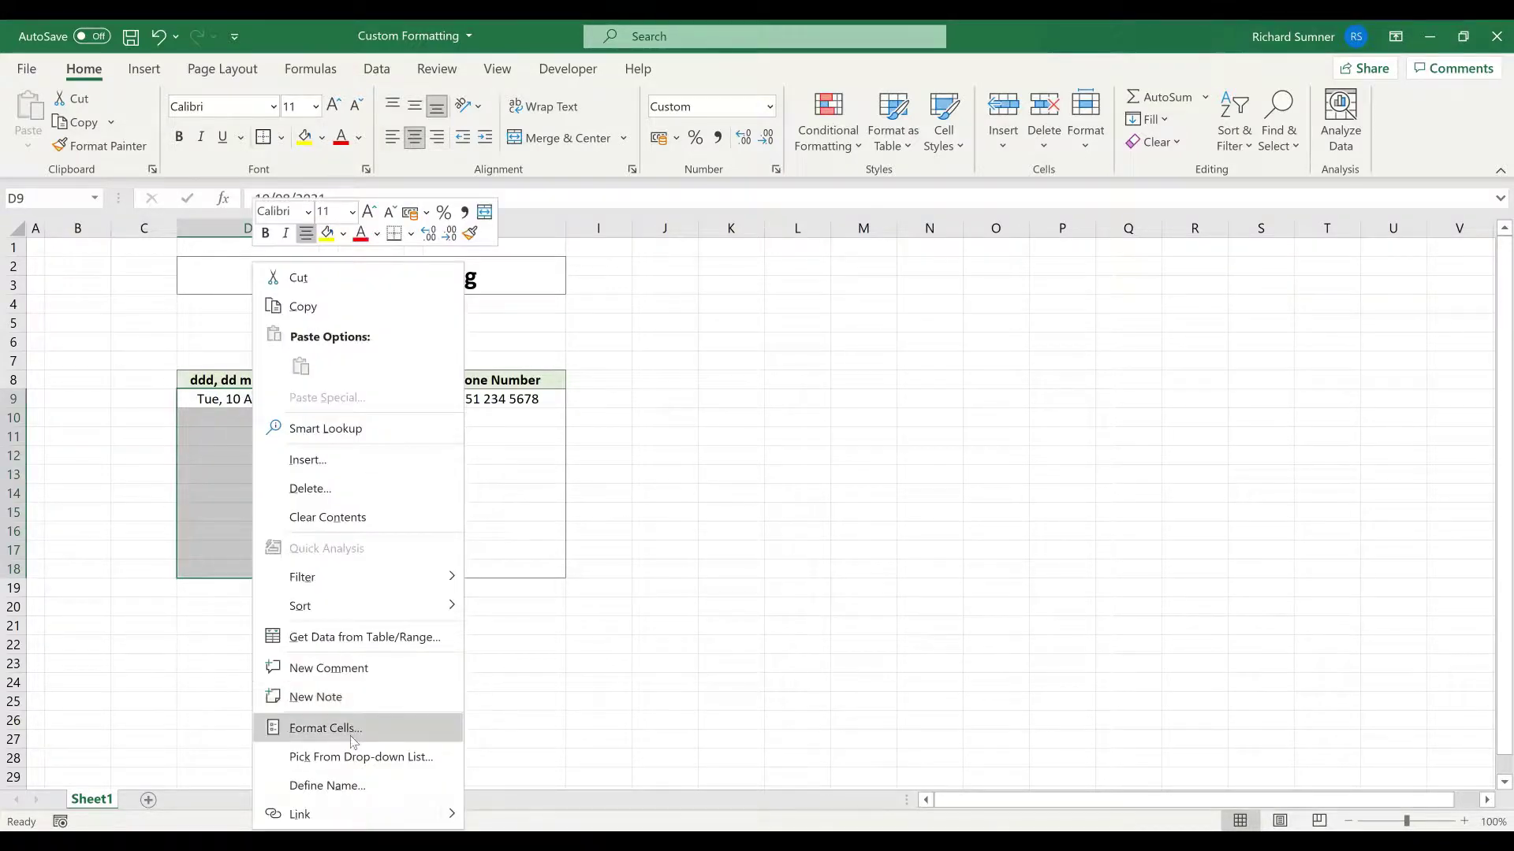
left_click(351, 728)
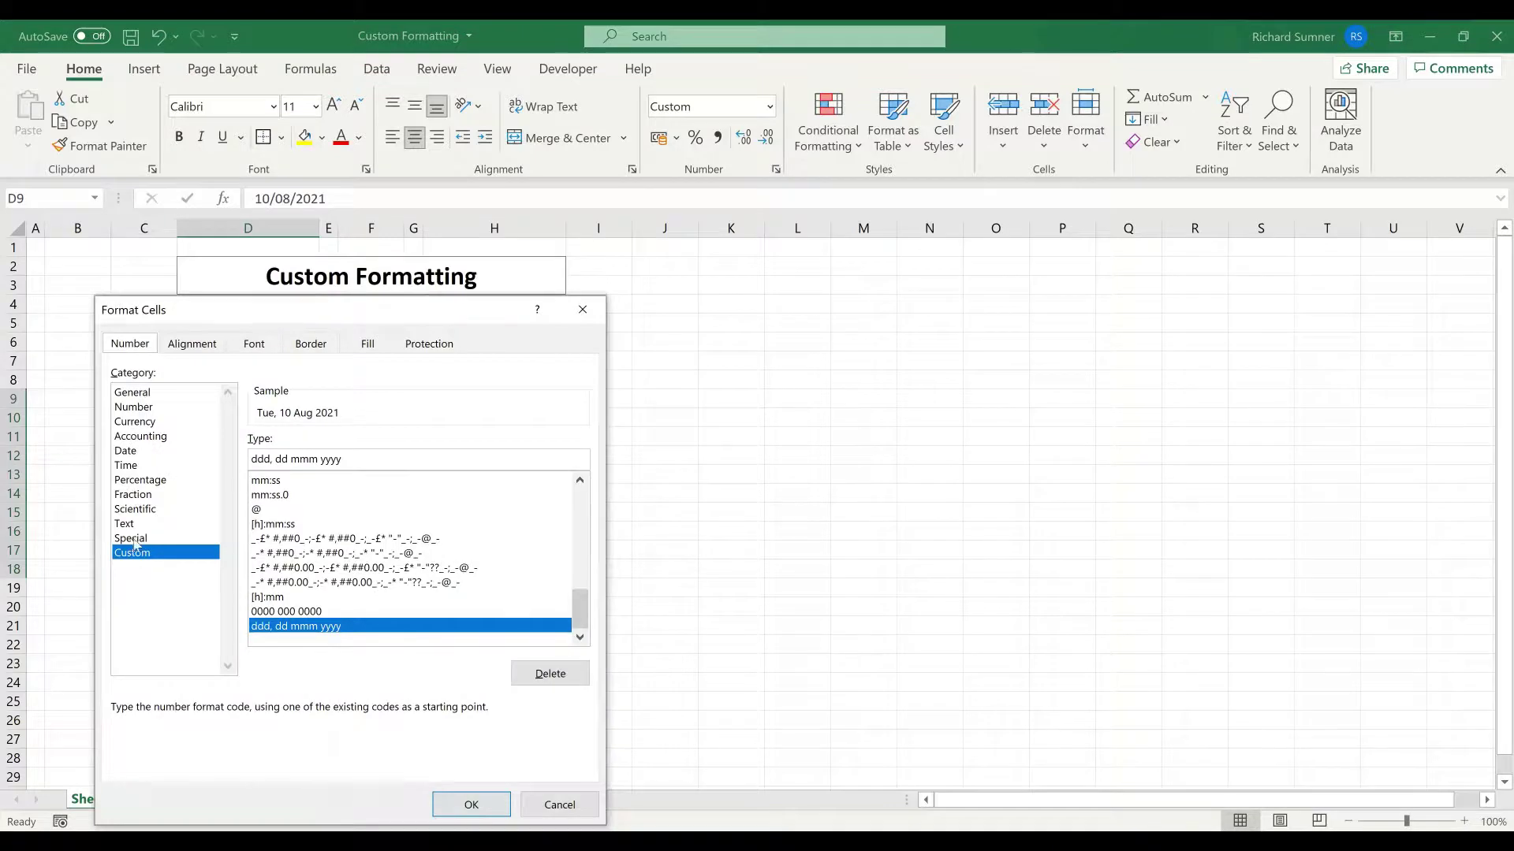
mouse_move(583, 618)
left_mouse_down()
mouse_move(580, 511)
mouse_move(576, 623)
left_mouse_up()
key("Return")
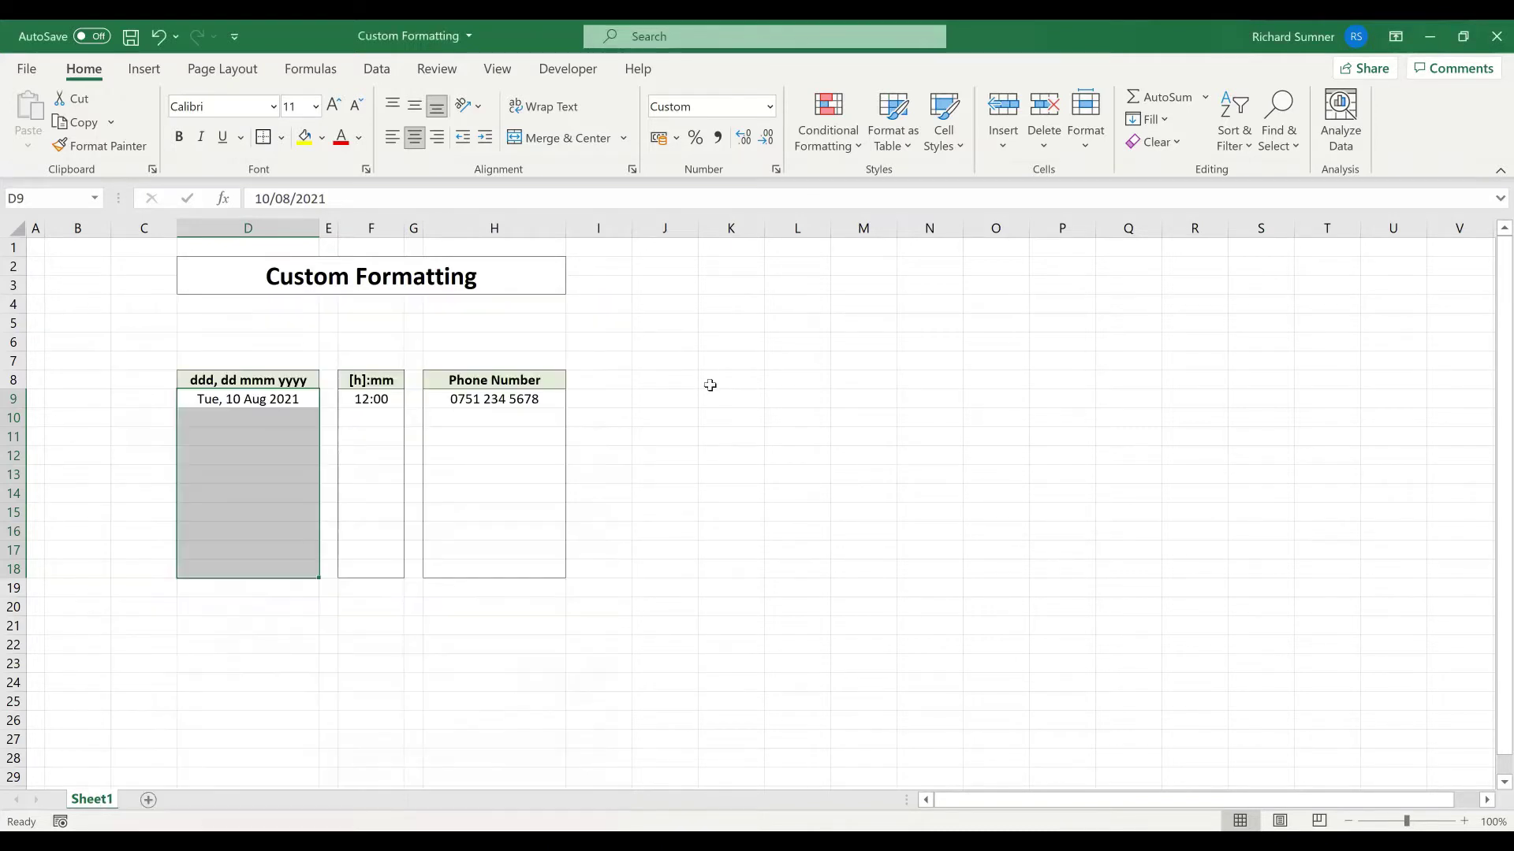